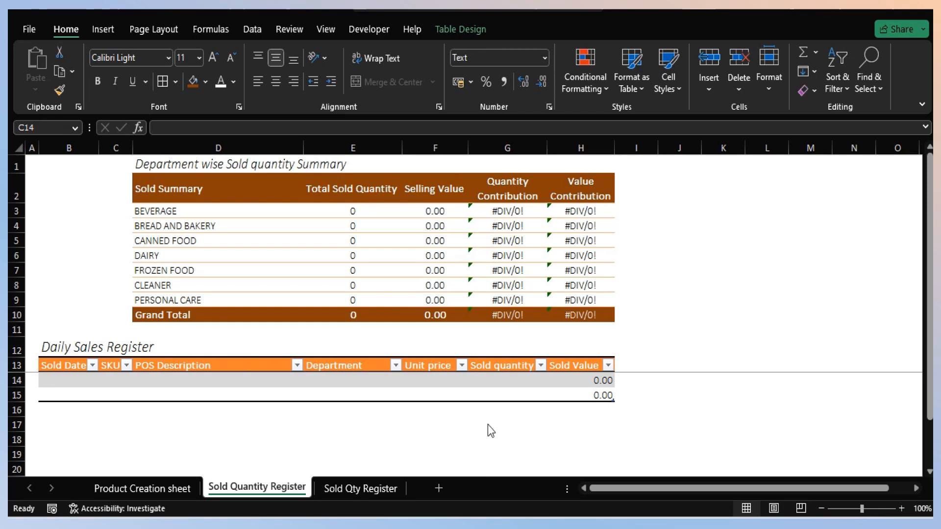
# - Enter SKUs 0001, 0002 and 0003 in C14:C16 of the Daily Sales Register on the Sold Quantity Register sheet
pyautogui.click(114, 384)
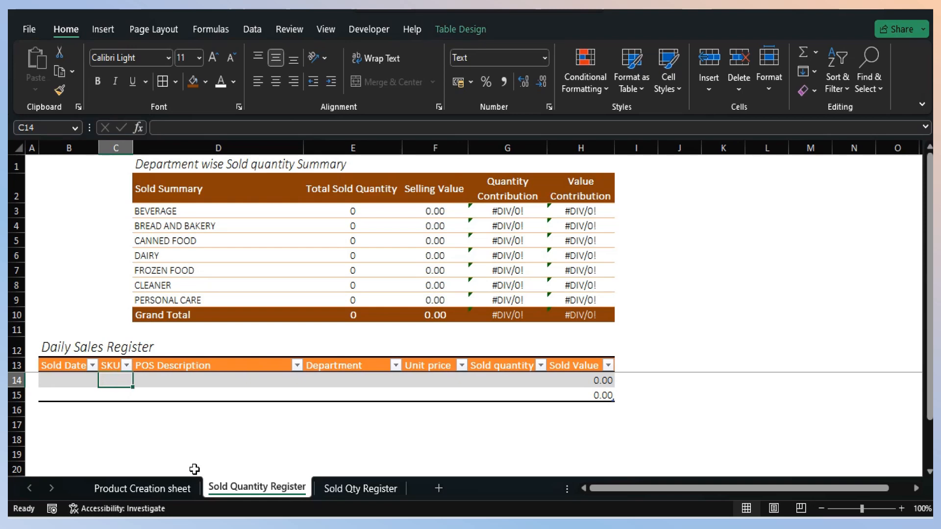
pyautogui.click(162, 483)
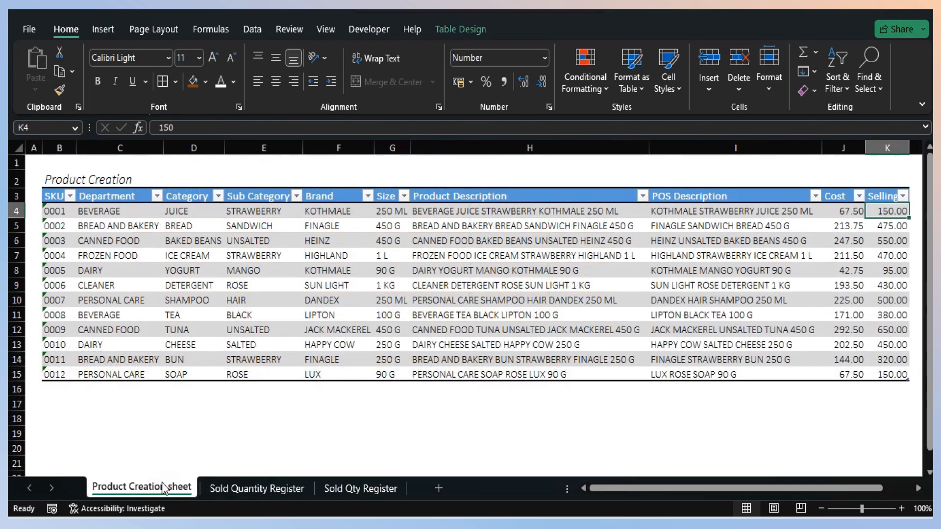
pyautogui.click(254, 489)
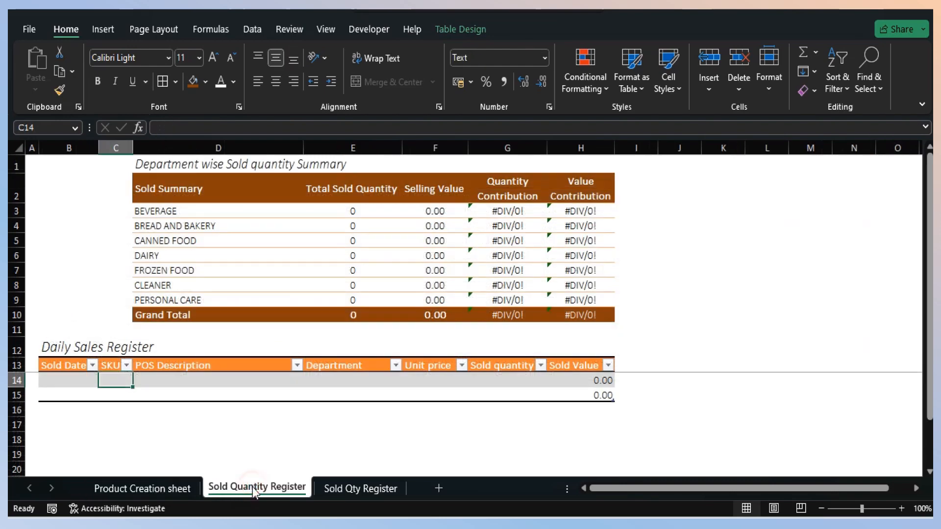
pyautogui.write('0001')
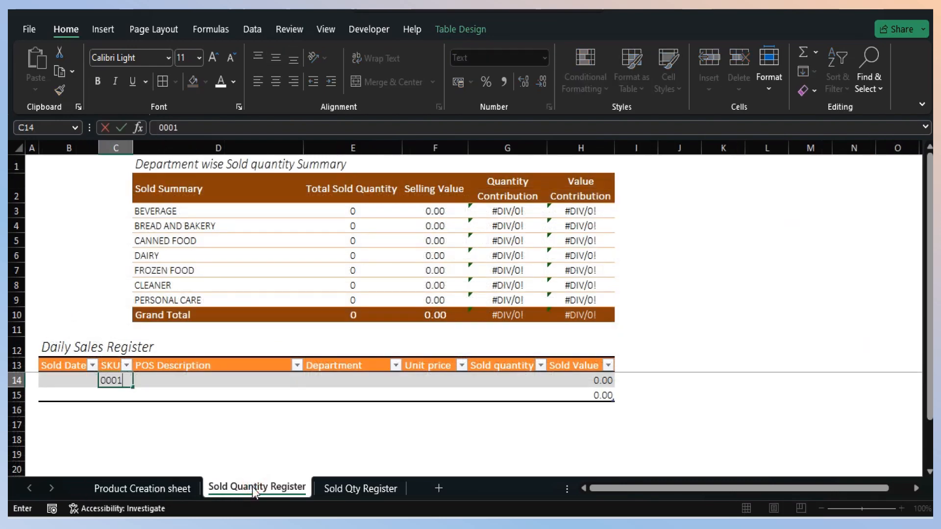
pyautogui.press('Return')
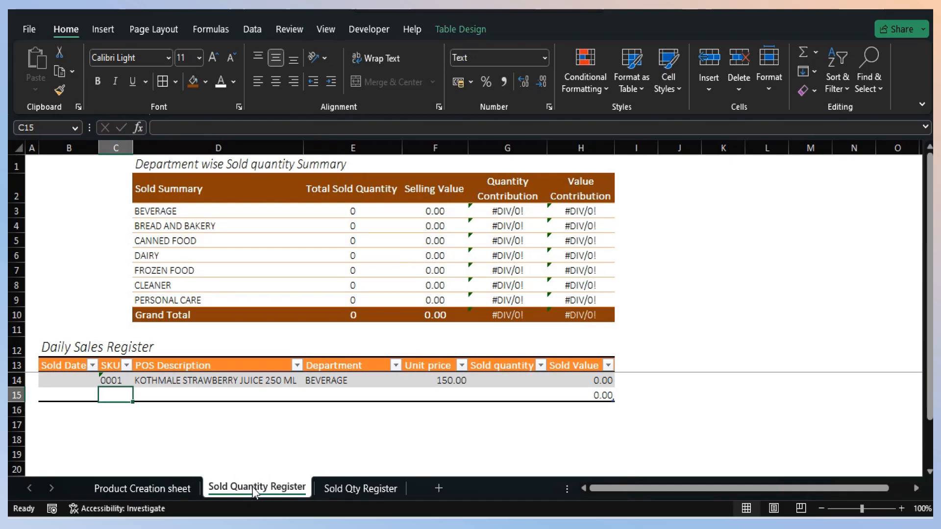
pyautogui.write('0002')
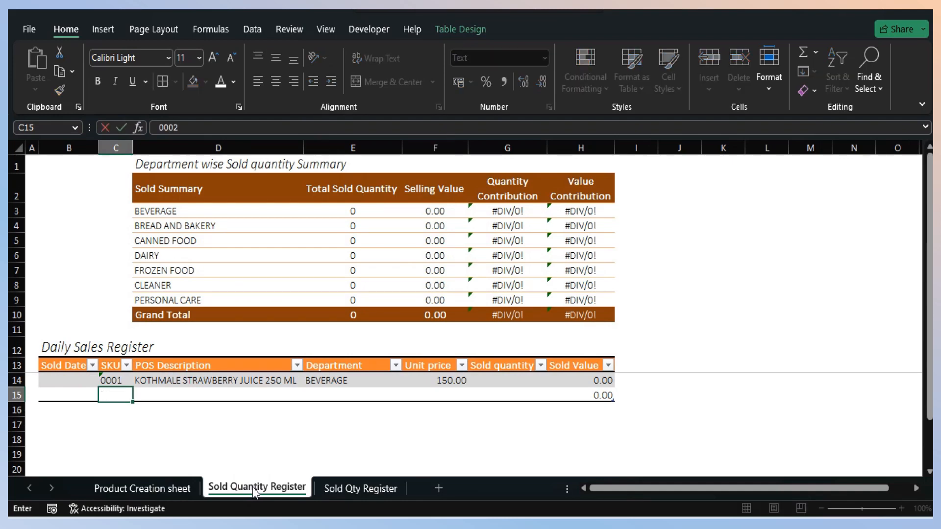
pyautogui.press('Return')
pyautogui.write('000')
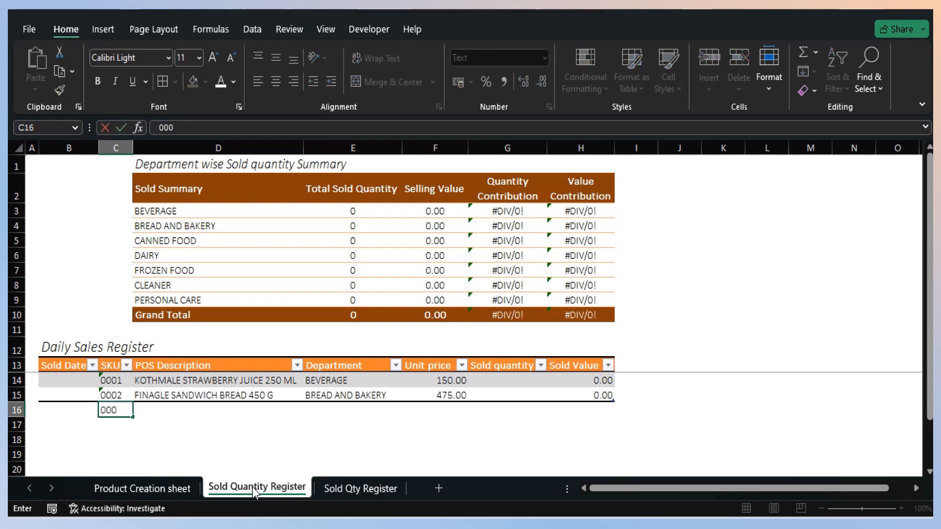
pyautogui.write('3')
pyautogui.press('Return')
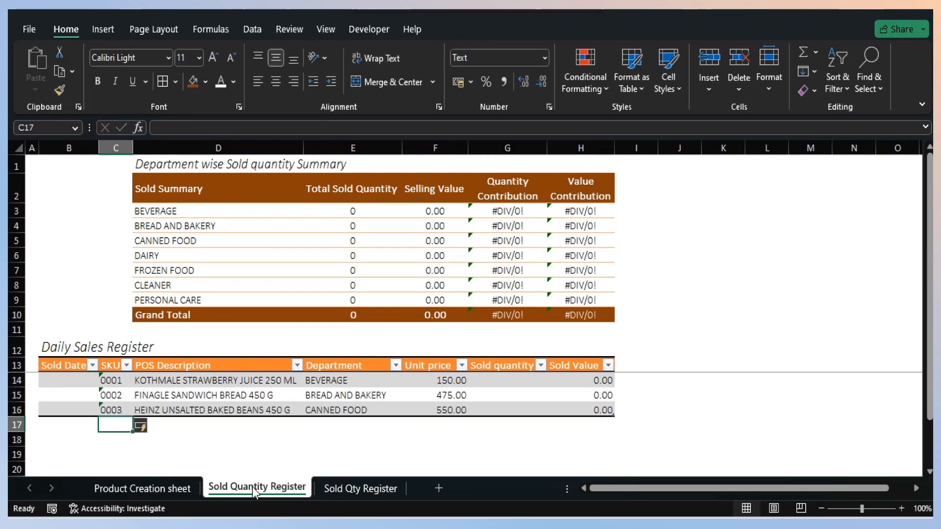
# - Enter sold quantities 15, 20 and 20 for SKUs 0001, 0002 and 0003 in G14:G16
pyautogui.press('Up')
pyautogui.press('Up')
pyautogui.press('Up')
pyautogui.press('Right')
pyautogui.press('Right')
pyautogui.press('Right')
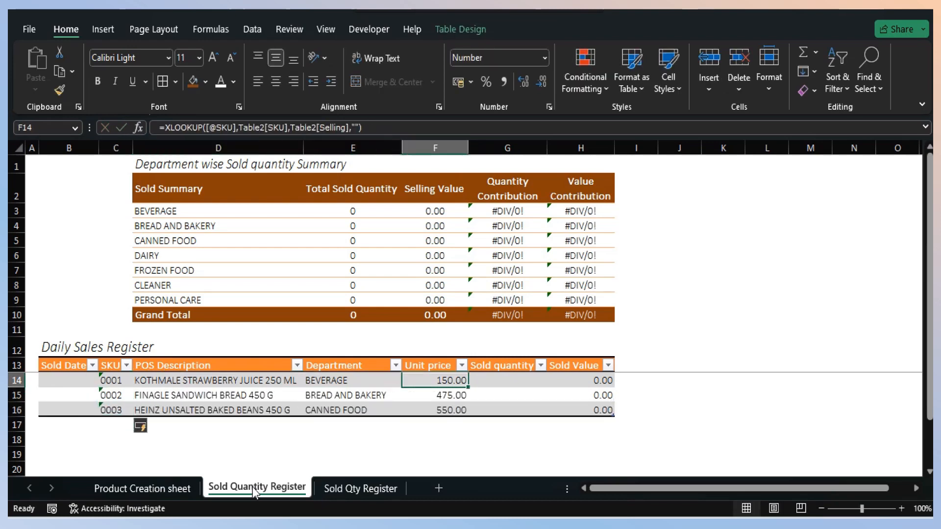
pyautogui.press('Right')
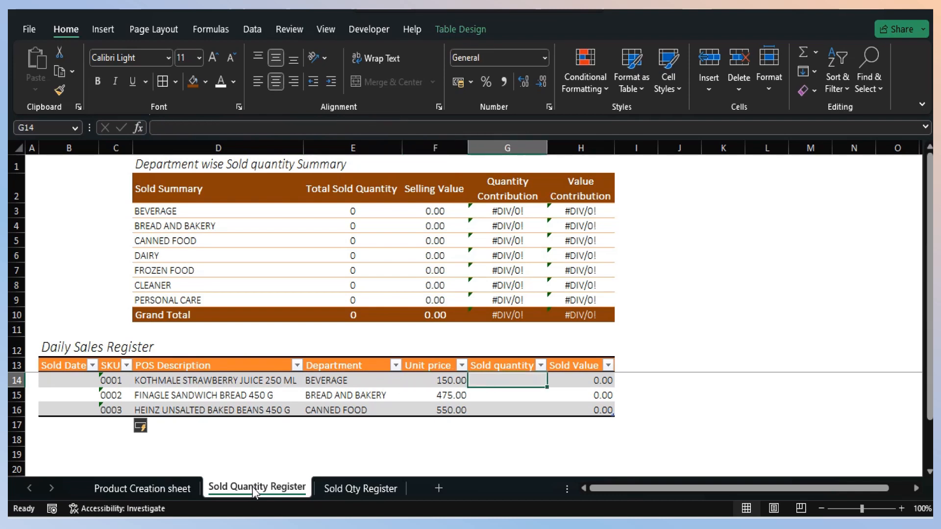
pyautogui.write('15')
pyautogui.press('Return')
pyautogui.write('20')
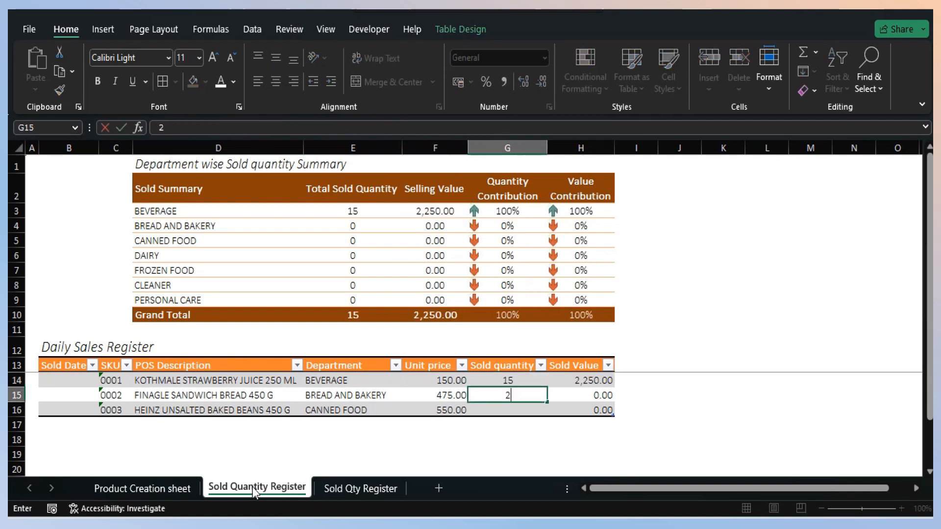
pyautogui.press('Return')
pyautogui.write('20')
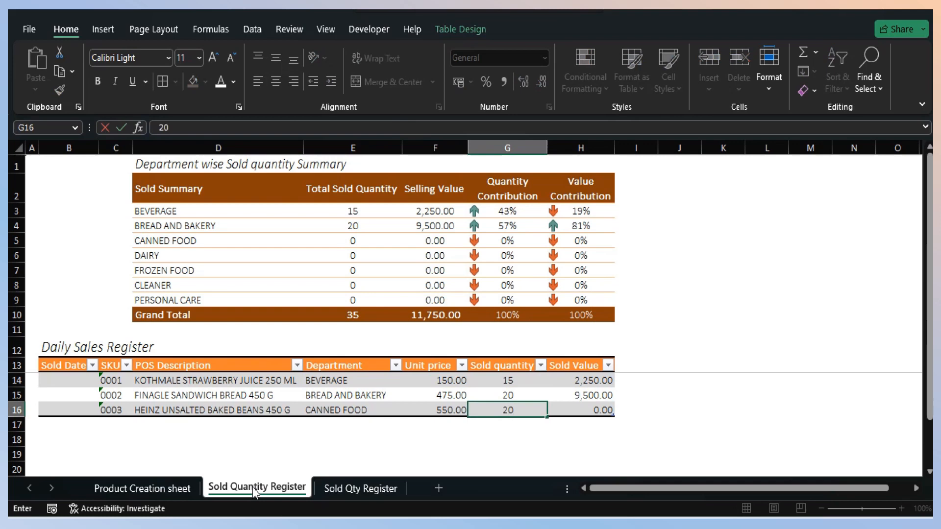
pyautogui.press('Return')
# - Add SKU 0004 in C17 as a new row of the Daily Sales Register
pyautogui.press('Left')
pyautogui.press('Left')
pyautogui.press('Left')
pyautogui.press('Left')
pyautogui.press('Left')
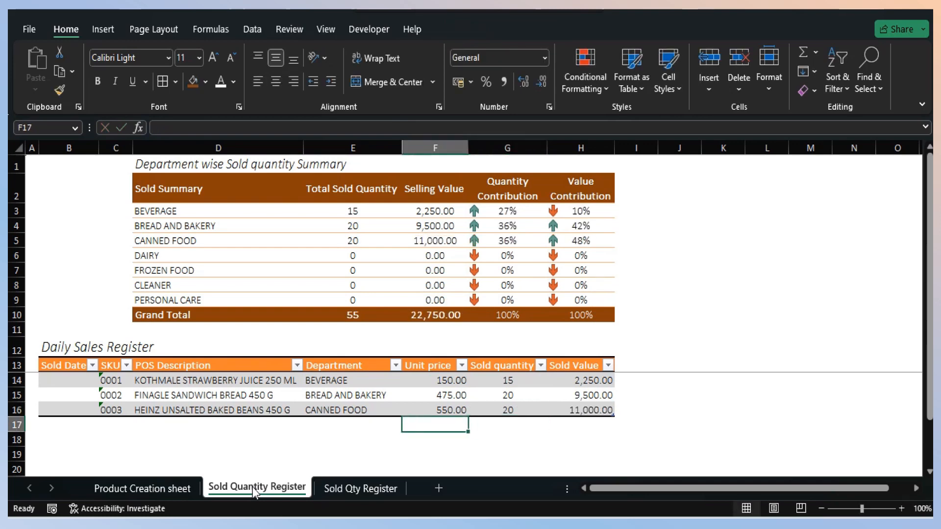
pyautogui.press('Right')
pyautogui.write('004')
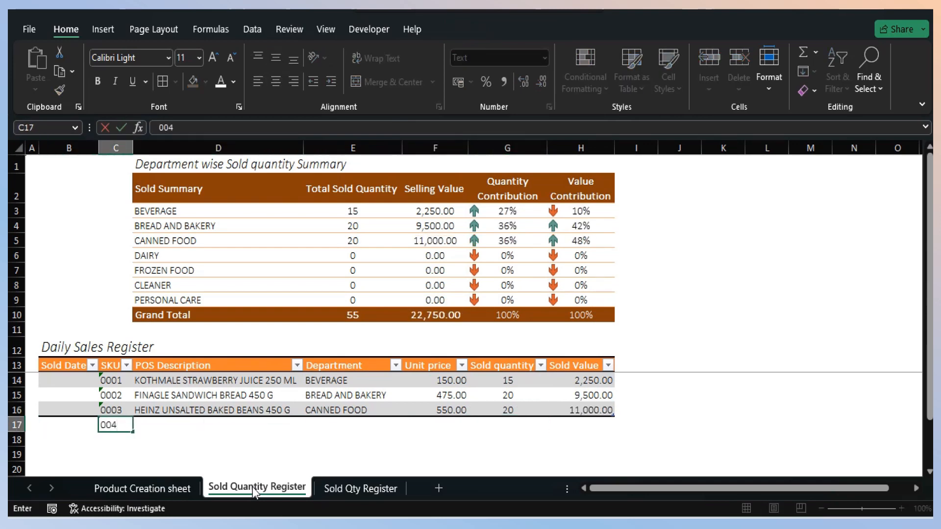
pyautogui.press('Return')
pyautogui.press('Up')
pyautogui.write('0004')
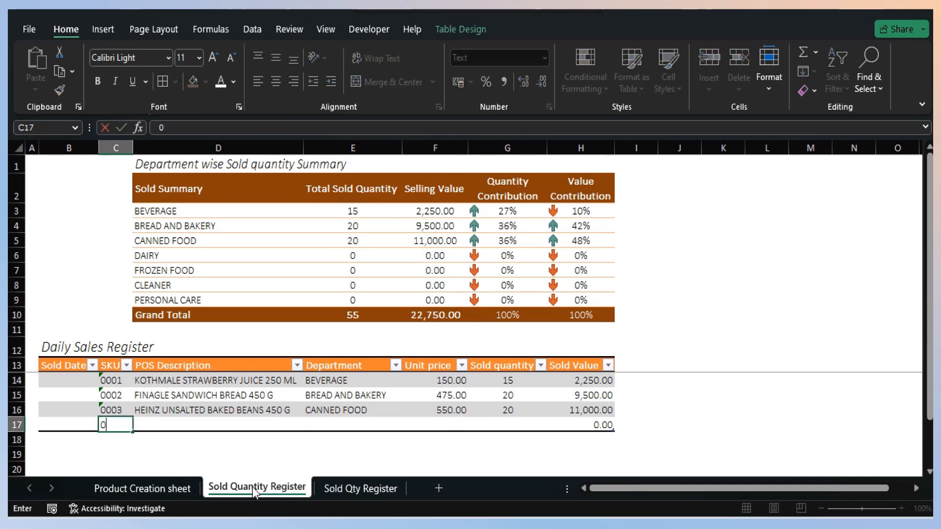
pyautogui.press('Return')
# - Set the sold quantity for SKU 0004 to 50 in G17
pyautogui.press('Up')
pyautogui.press('Right')
pyautogui.press('Right')
pyautogui.press('Right')
pyautogui.press('Right')
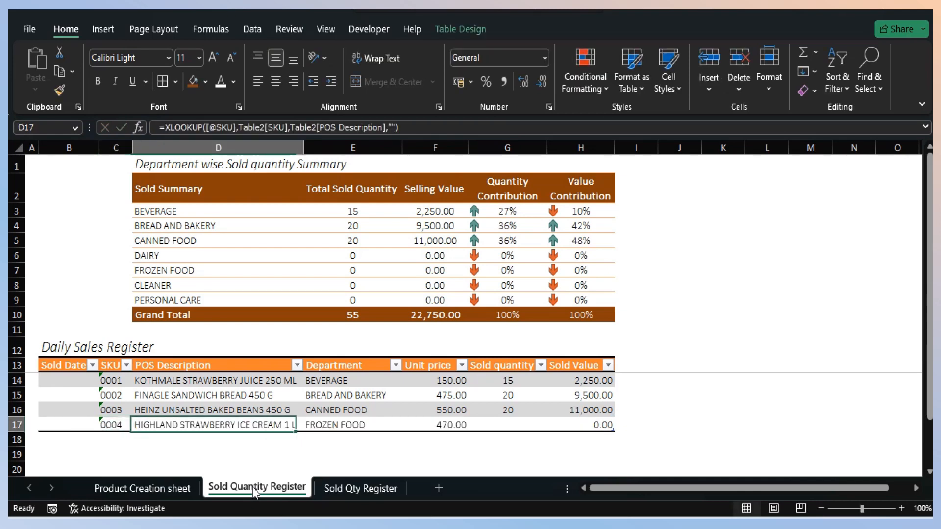
pyautogui.write('5')
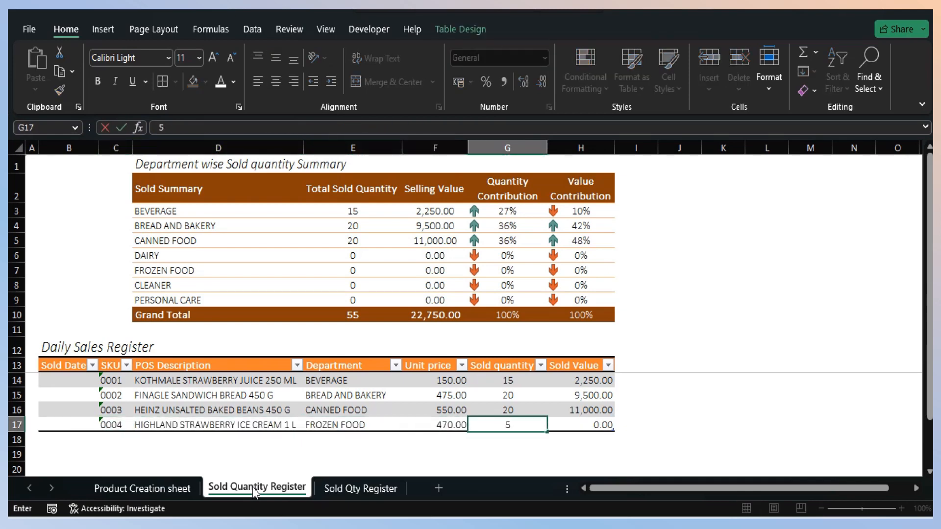
pyautogui.write('0')
pyautogui.press('Return')
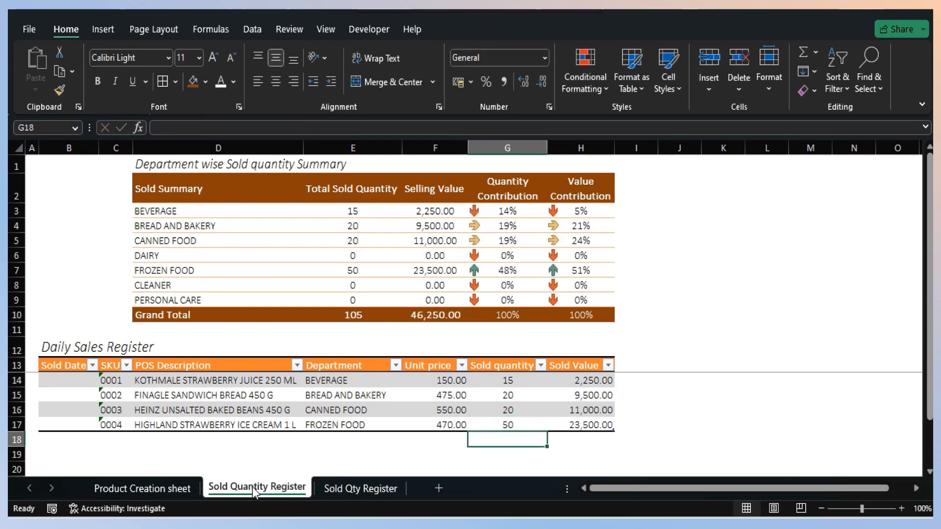
# - Examine the Daily Sales Register entries and the quantity contribution formulas in the department summary
pyautogui.press('Left')
pyautogui.press('Left')
pyautogui.press('Left')
pyautogui.press('Left')
pyautogui.press('Left')
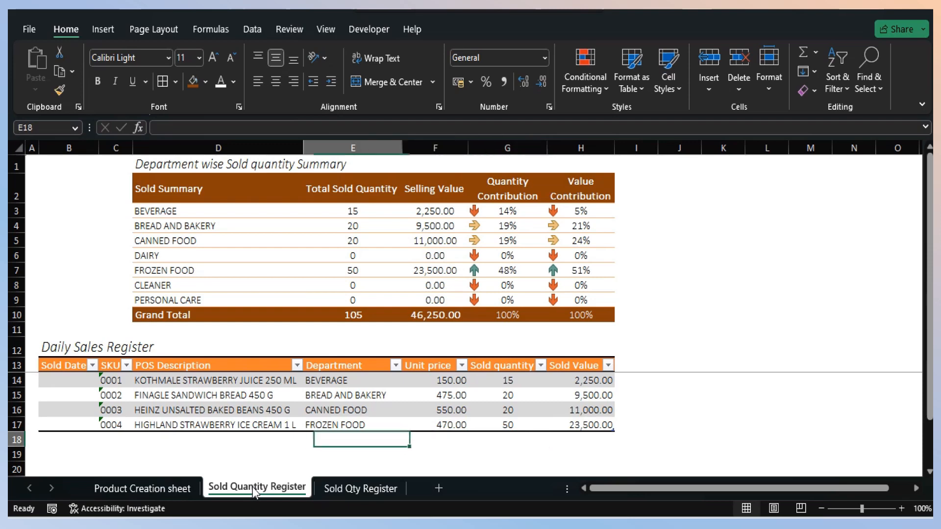
pyautogui.press('Up')
pyautogui.press('Up')
pyautogui.press('Up')
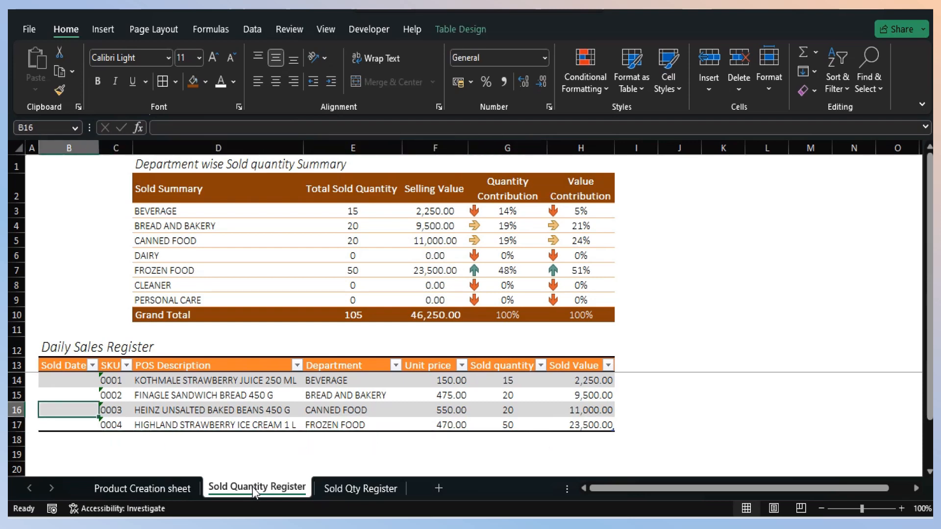
pyautogui.press('Right')
pyautogui.press('Up')
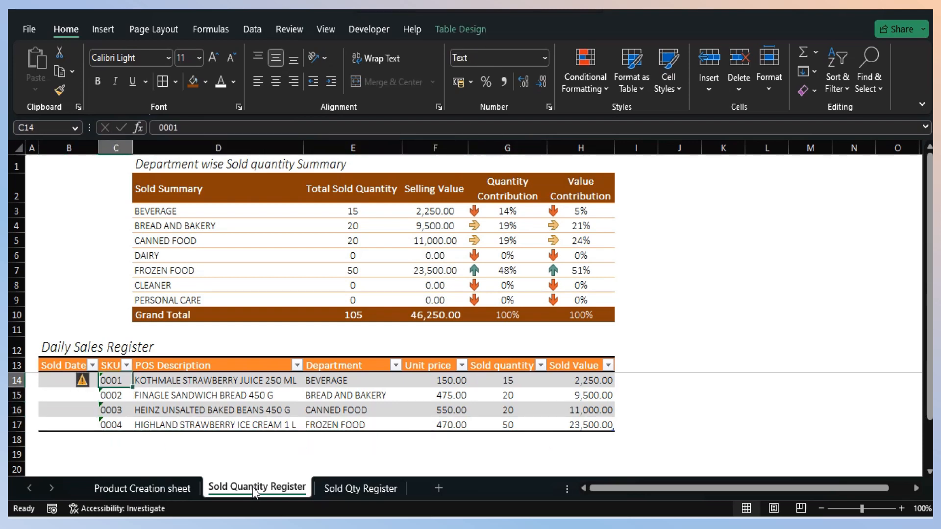
pyautogui.press('Right')
pyautogui.press('Right')
pyautogui.press('Right')
pyautogui.press('Right')
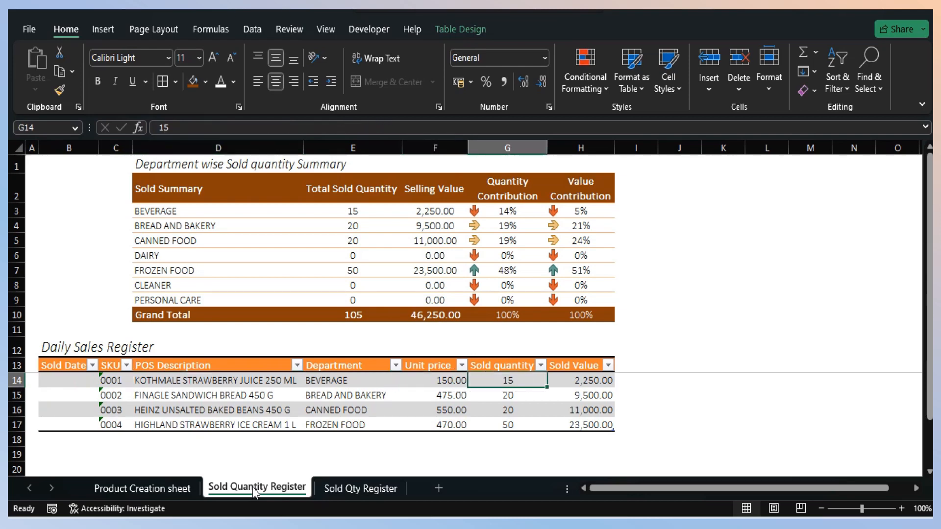
pyautogui.press('Up')
pyautogui.press('Up')
pyautogui.press('Up')
pyautogui.press('Up')
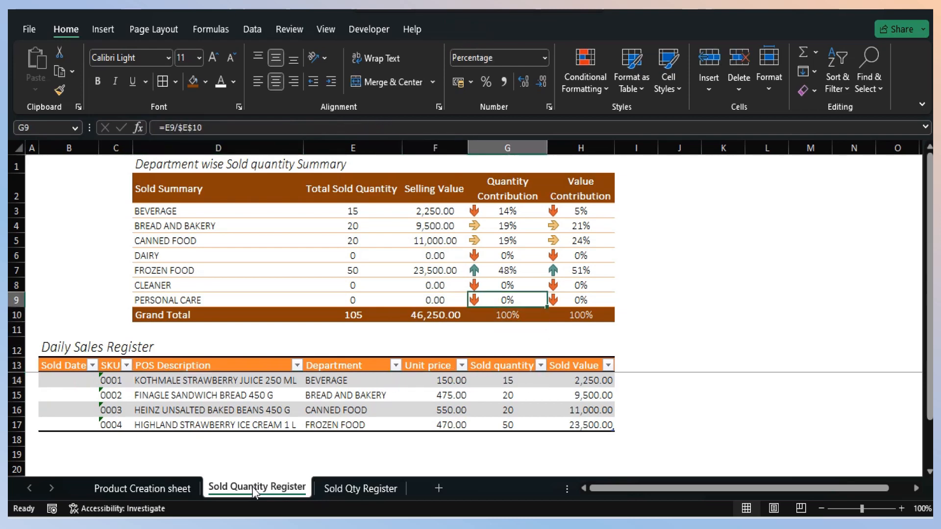
pyautogui.press('Down')
pyautogui.press('Down')
pyautogui.press('Down')
pyautogui.press('Down')
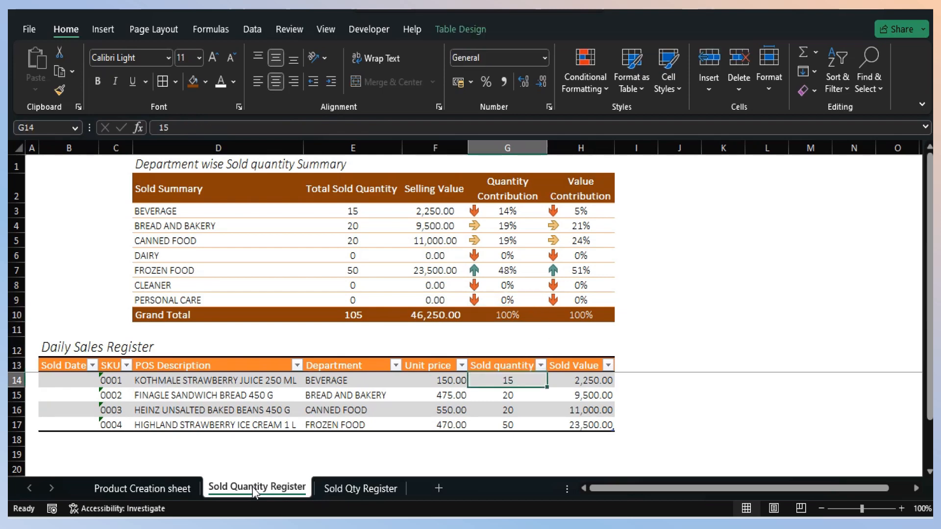
# - Format the whole SKU column C on the Sold Qty Register sheet as Text
pyautogui.click(360, 489)
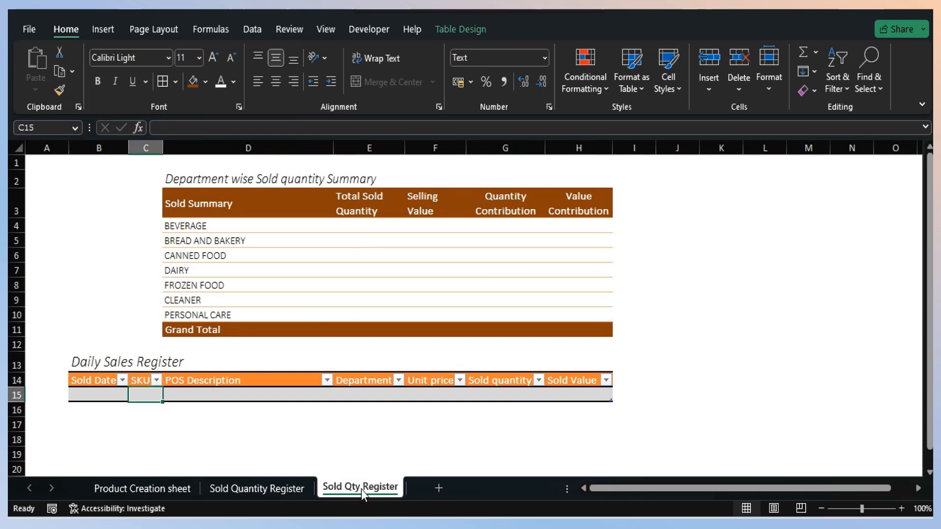
pyautogui.click(143, 149)
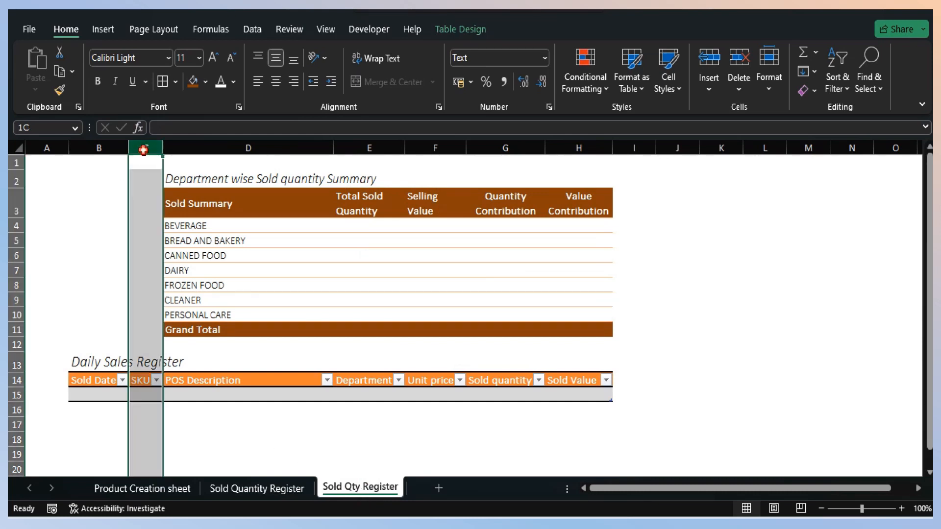
pyautogui.click(545, 60)
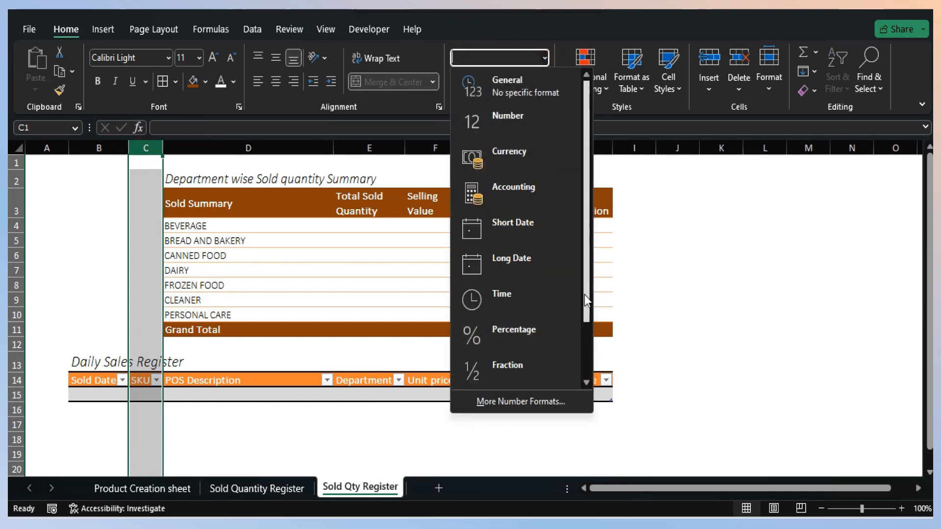
pyautogui.moveTo(584, 295); pyautogui.dragTo(579, 354)
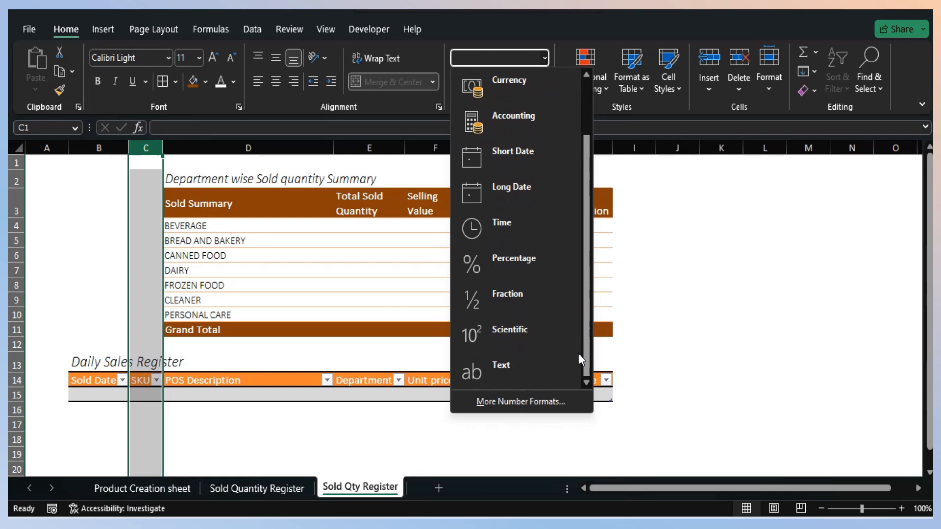
pyautogui.click(531, 362)
# - Start an XLOOKUP formula in D15 under POS Description, using the row's SKU as the lookup value
pyautogui.press('Down')
pyautogui.press('Down')
pyautogui.press('Down')
pyautogui.press('Down')
pyautogui.press('Down')
pyautogui.press('Down')
pyautogui.press('Down')
pyautogui.press('Down')
pyautogui.press('Down')
pyautogui.press('Down')
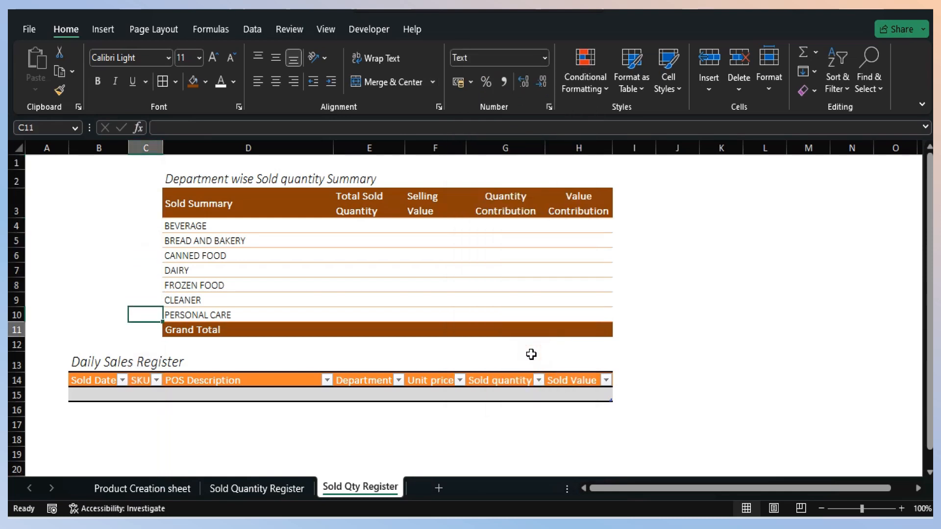
pyautogui.press('Down')
pyautogui.press('Down')
pyautogui.press('Down')
pyautogui.press('Down')
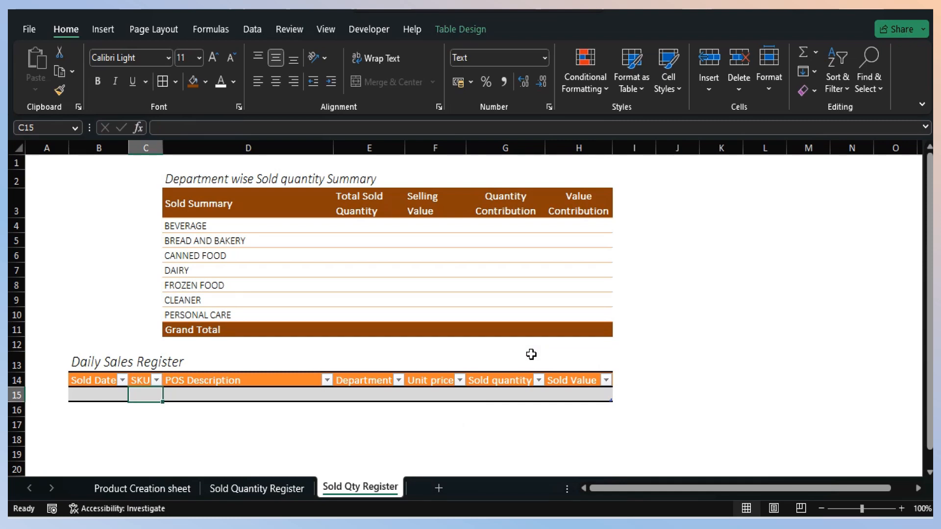
pyautogui.press('Right')
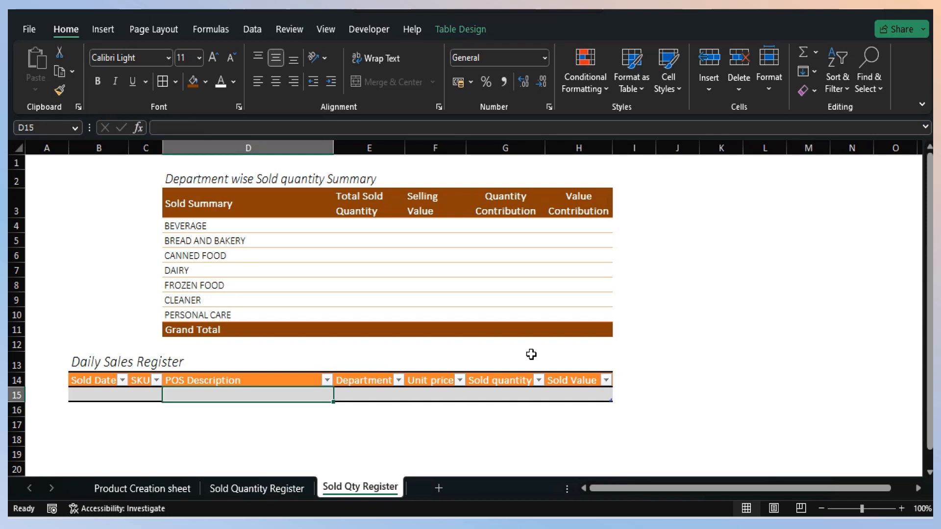
pyautogui.write('=xlooku')
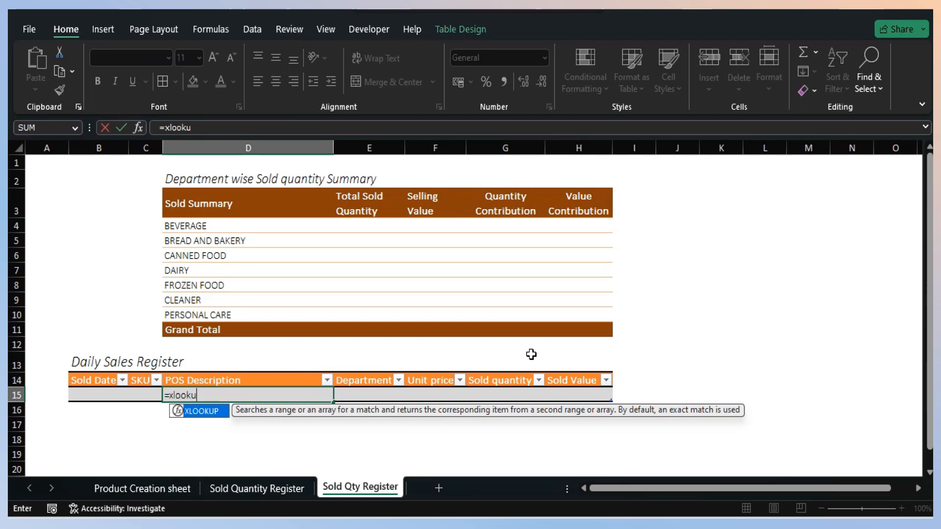
pyautogui.write('p(')
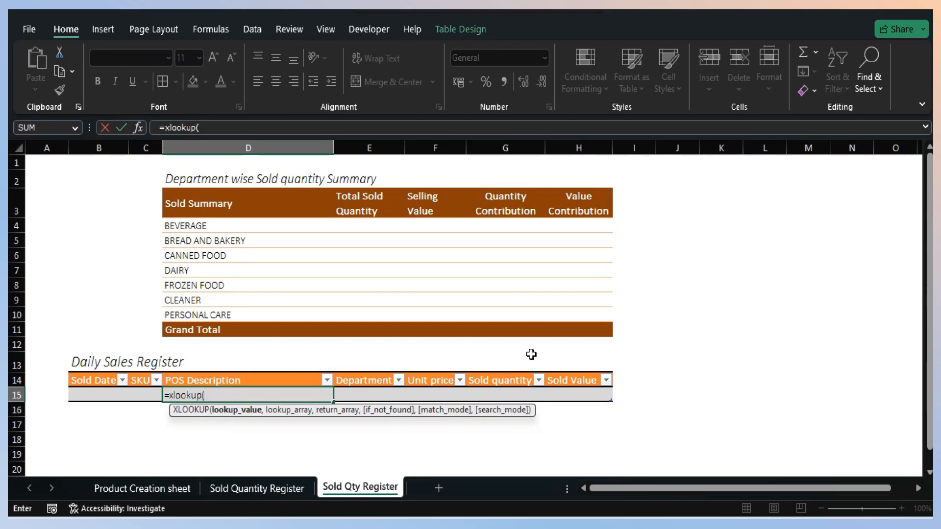
pyautogui.press('Left')
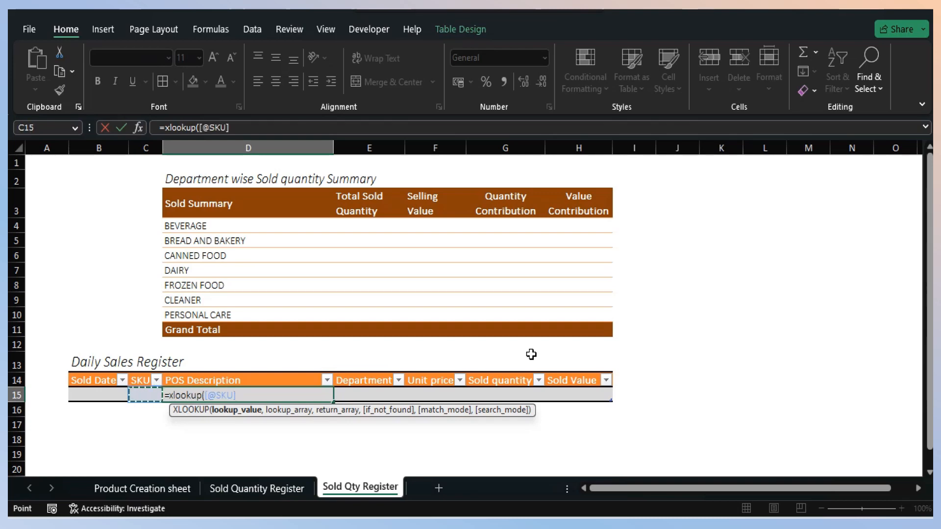
pyautogui.write(',')
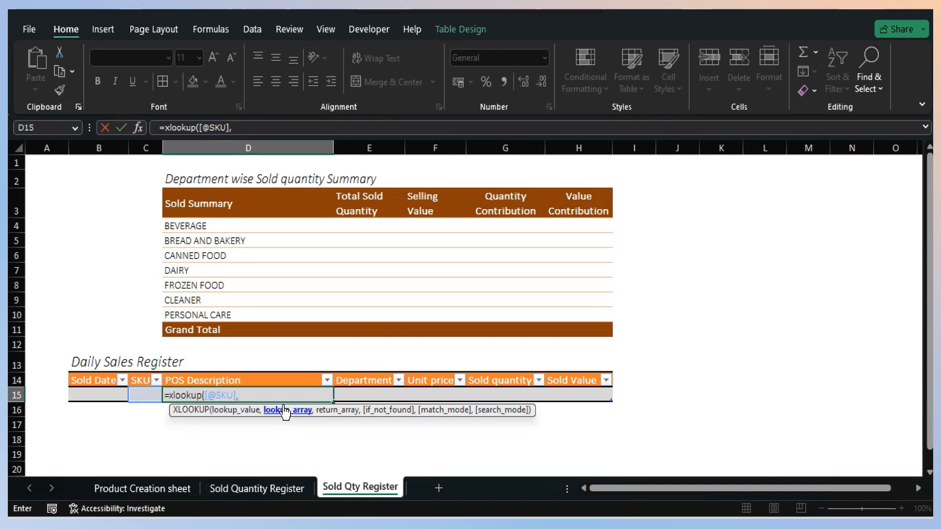
# - Complete the D15 formula with Table2[SKU] as lookup array, Table2[POS Description] as return array and "" if not found
pyautogui.click(156, 486)
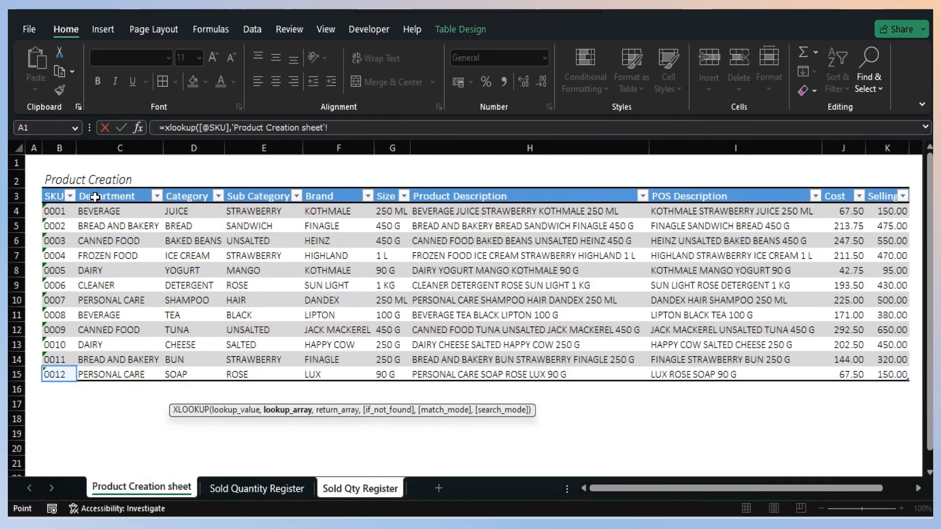
pyautogui.click(60, 146)
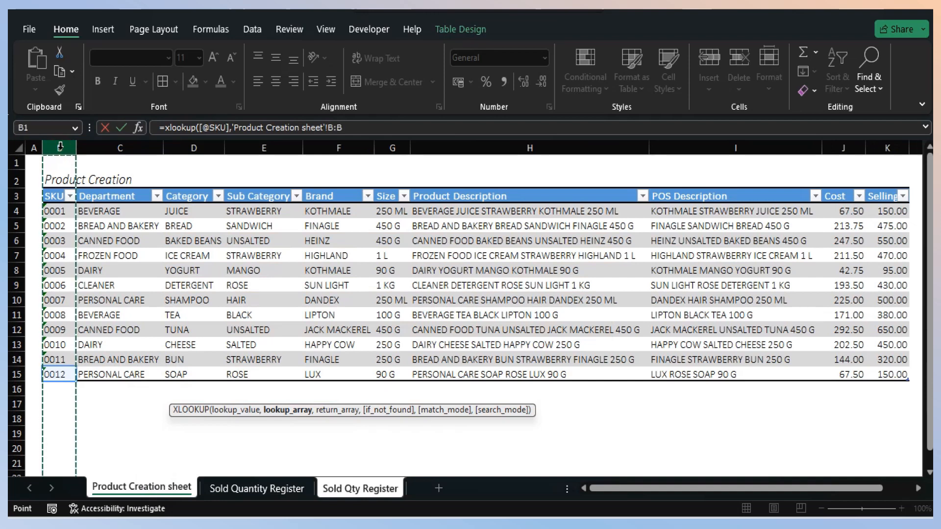
pyautogui.click(56, 187)
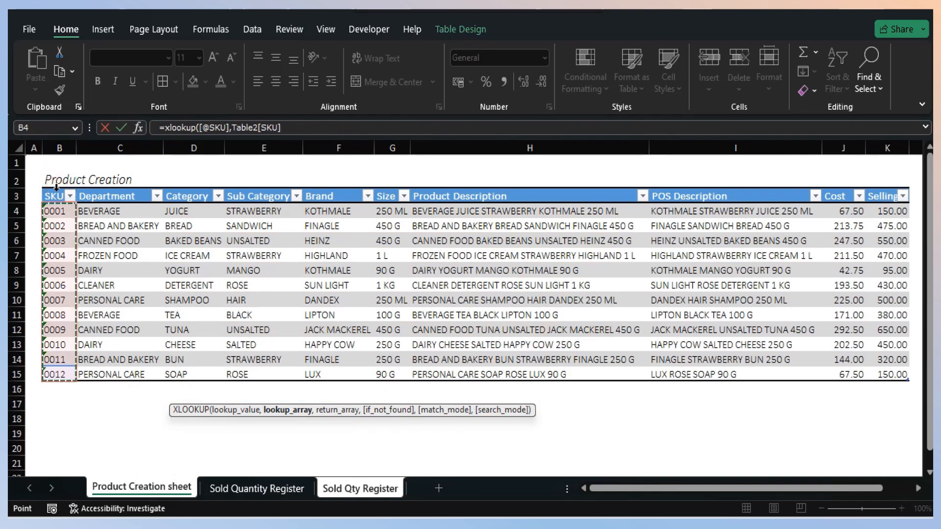
pyautogui.write(',')
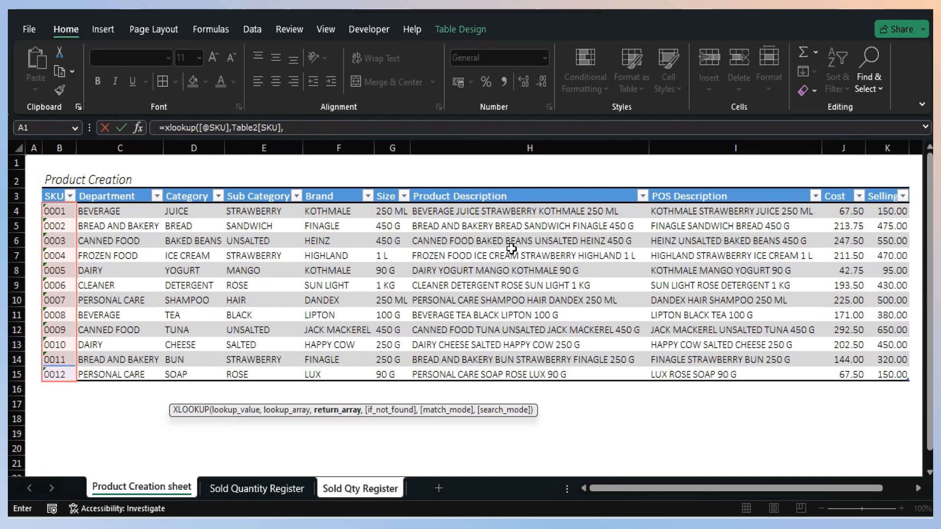
pyautogui.click(690, 188)
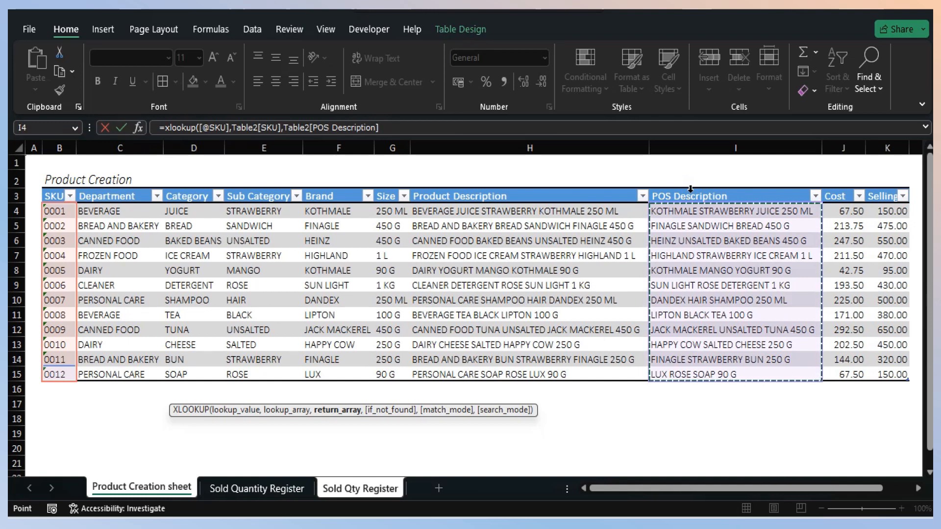
pyautogui.write(',')
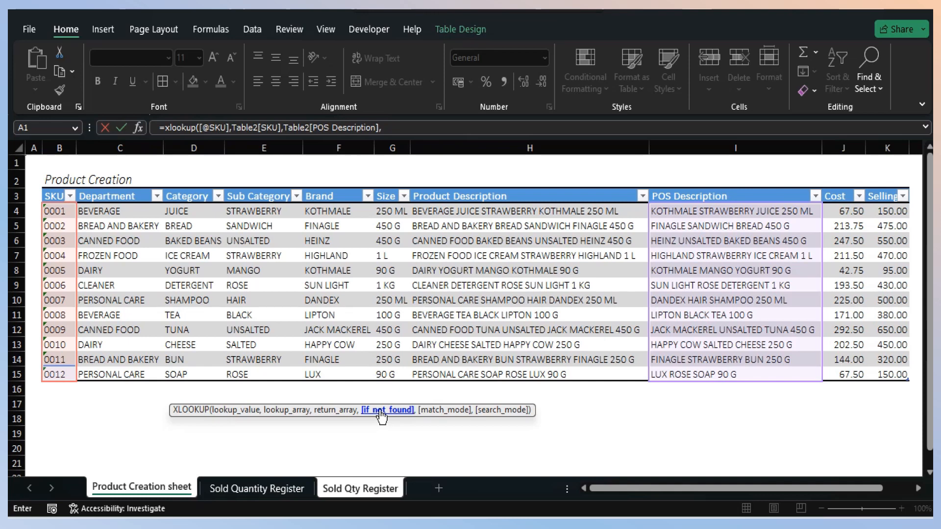
pyautogui.click(400, 129)
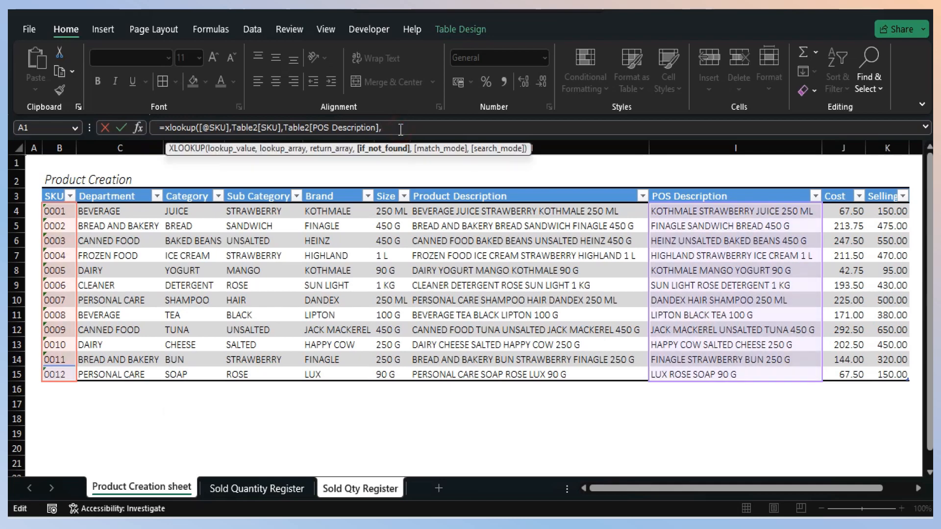
pyautogui.write('"")')
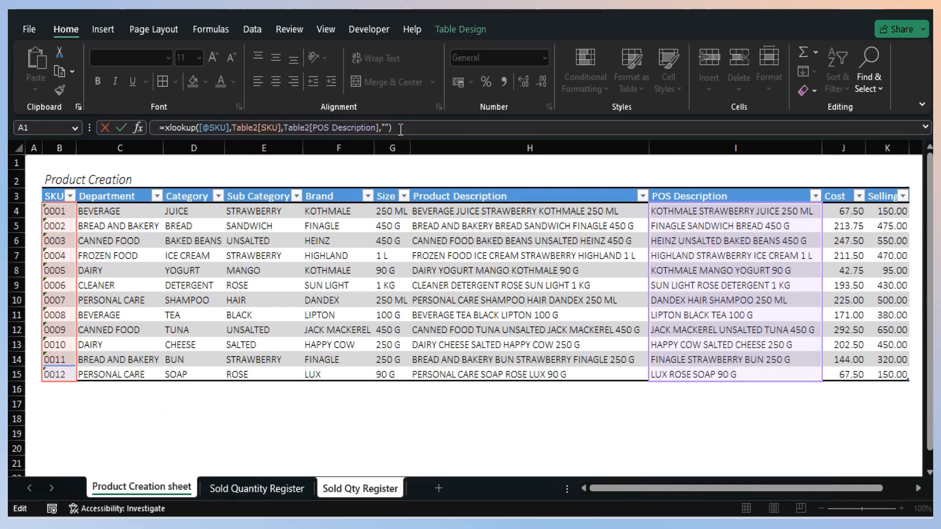
pyautogui.press('Return')
pyautogui.press('Up')
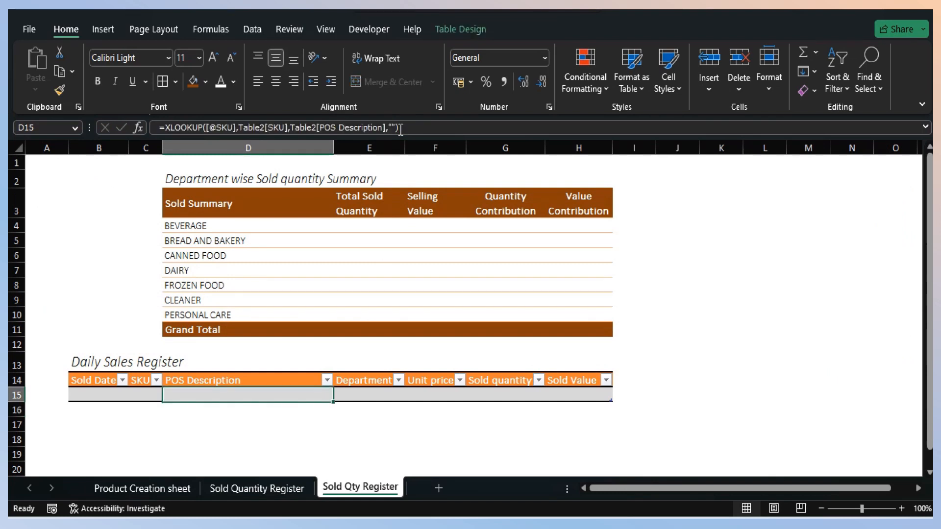
# - Start an XLOOKUP formula in E15 under Department, with the row's SKU as the lookup value
pyautogui.press('Right')
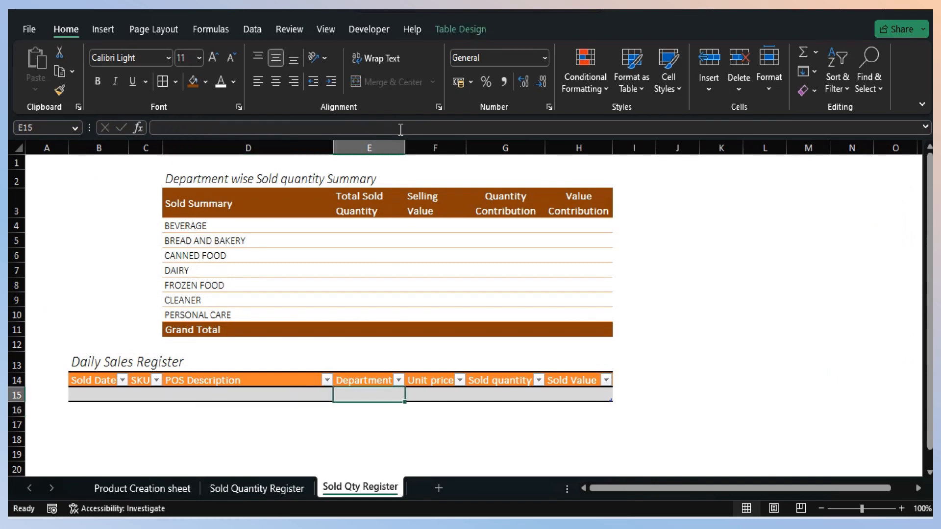
pyautogui.write('=xlo')
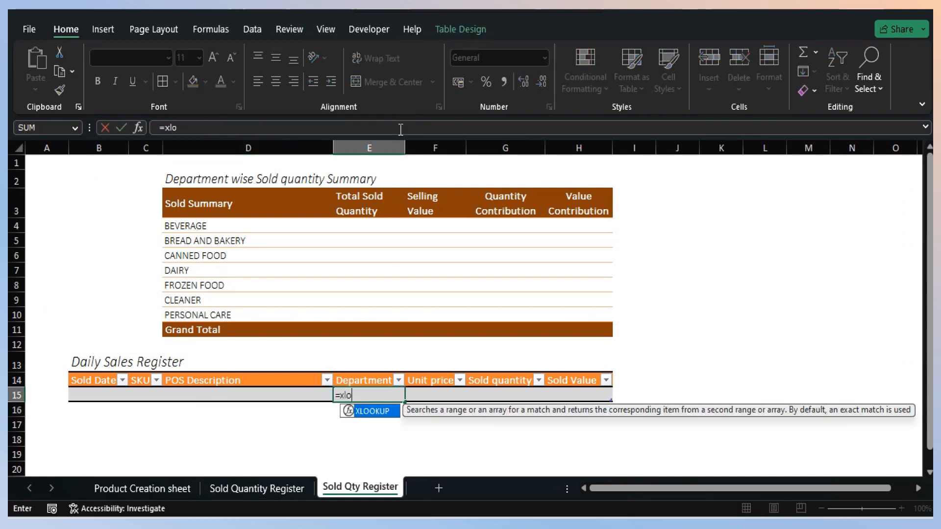
pyautogui.write('okup(')
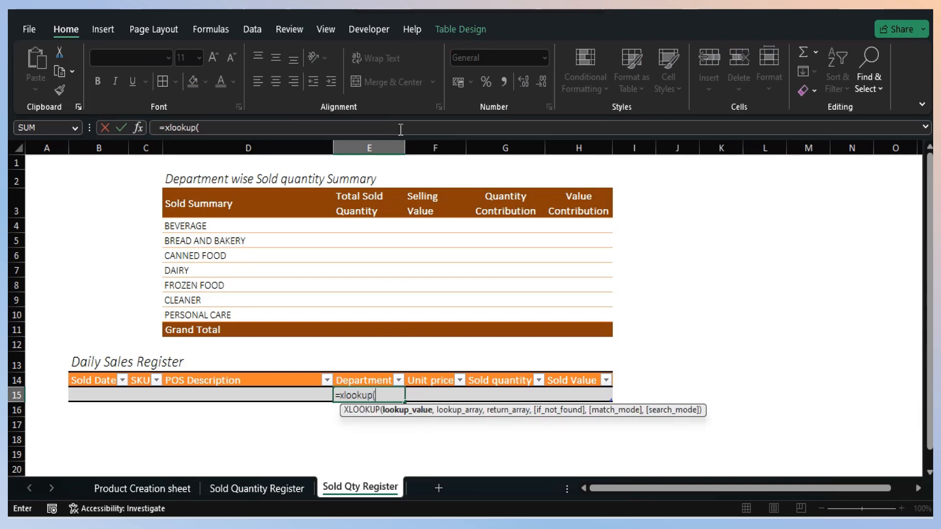
pyautogui.press('Left')
pyautogui.press('Left')
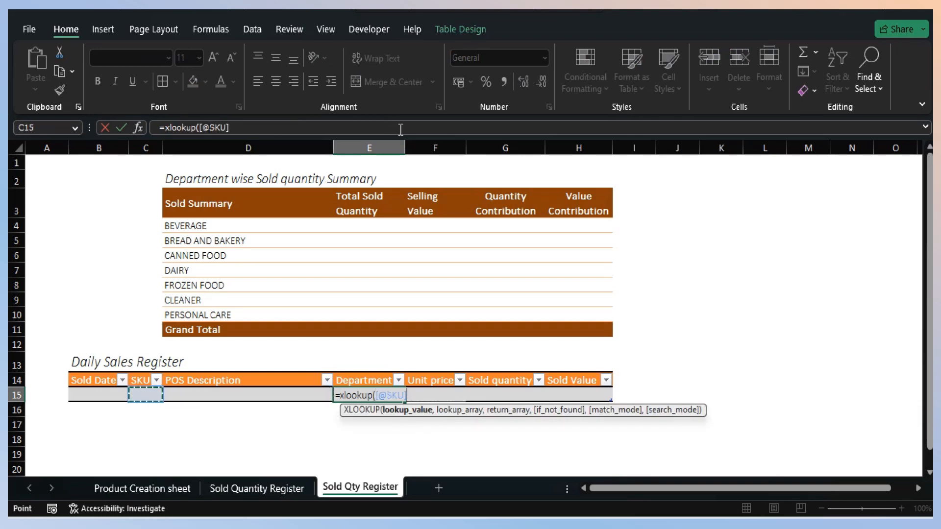
pyautogui.write(',')
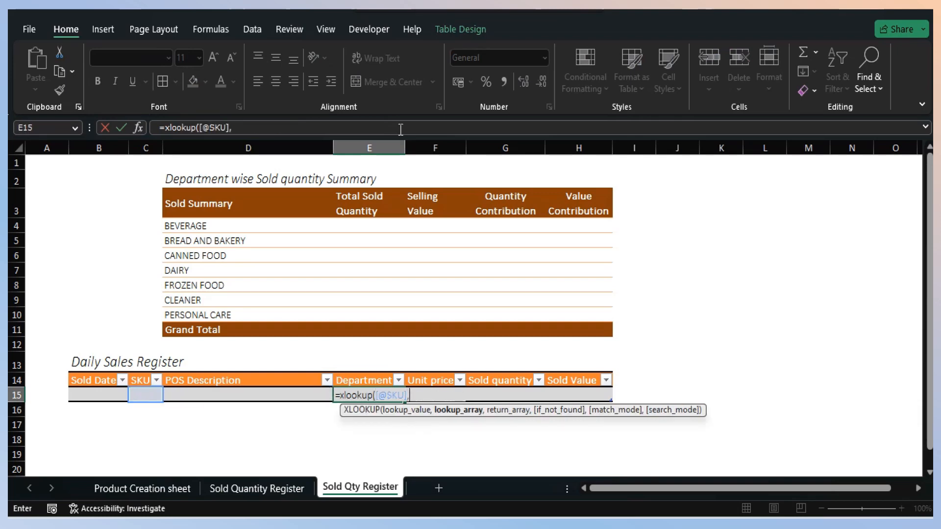
# - Complete the E15 formula with Table2[SKU] as lookup array, Table2[Department] as return array and "" if not found
pyautogui.click(140, 495)
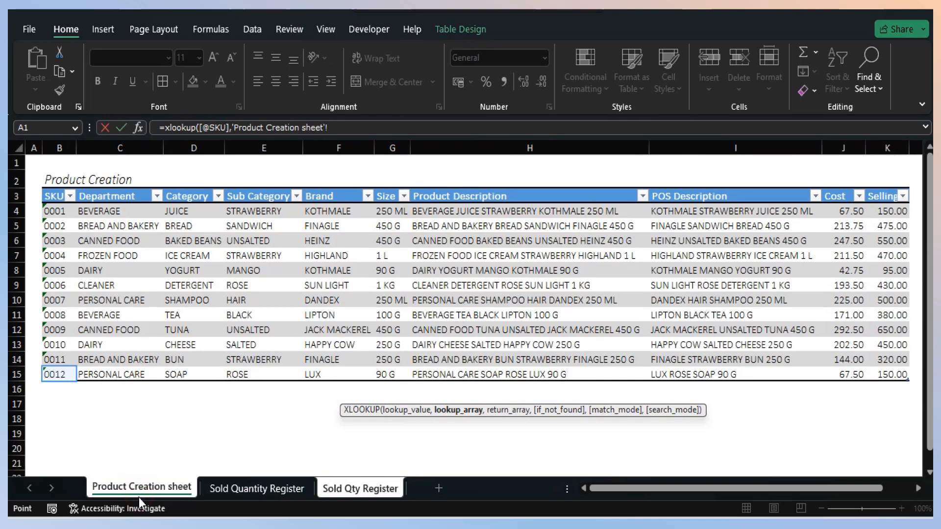
pyautogui.click(59, 147)
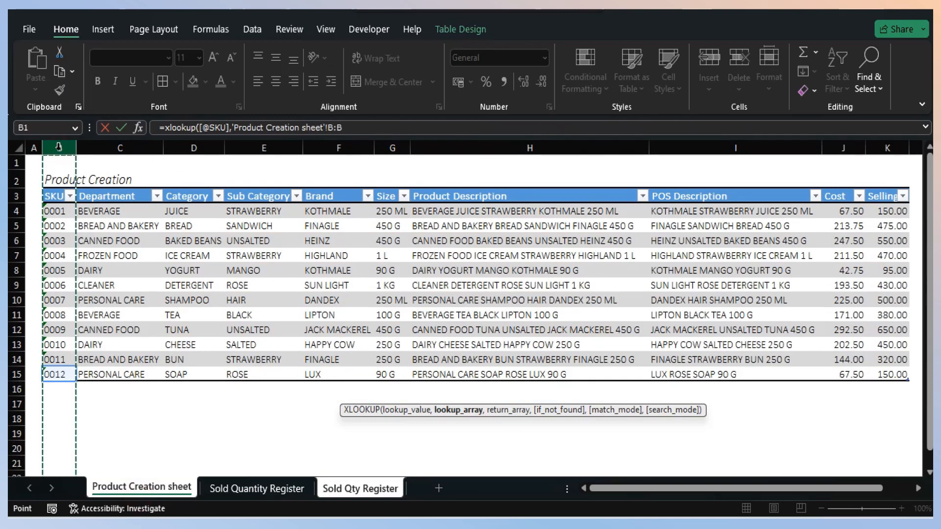
pyautogui.click(54, 190)
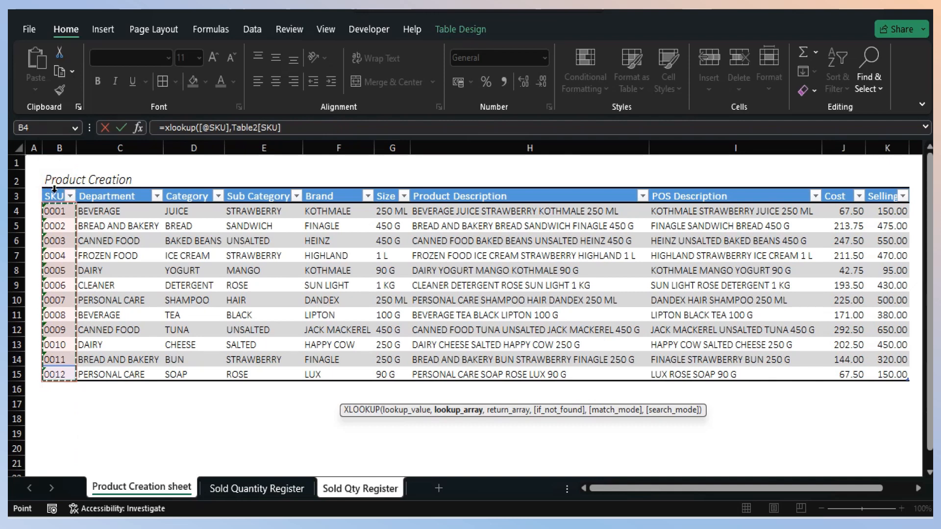
pyautogui.write(',')
pyautogui.click(88, 190)
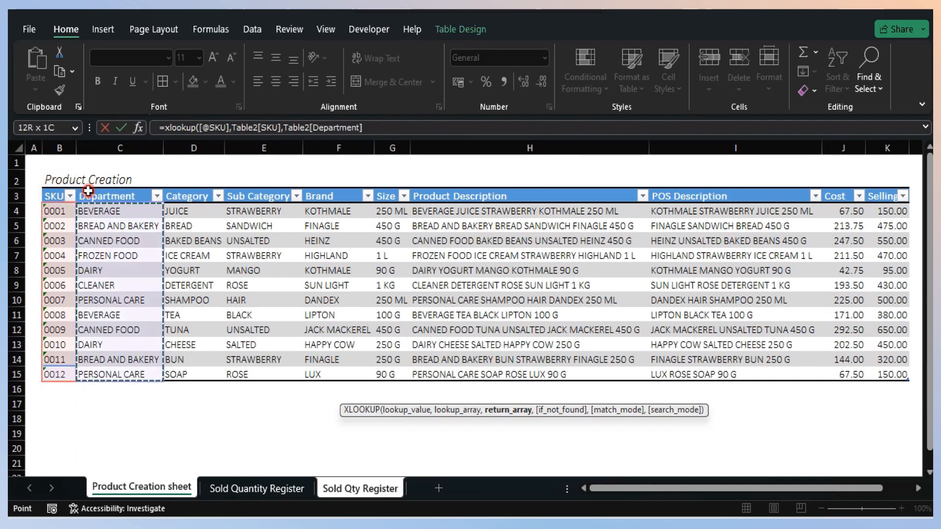
pyautogui.write(',')
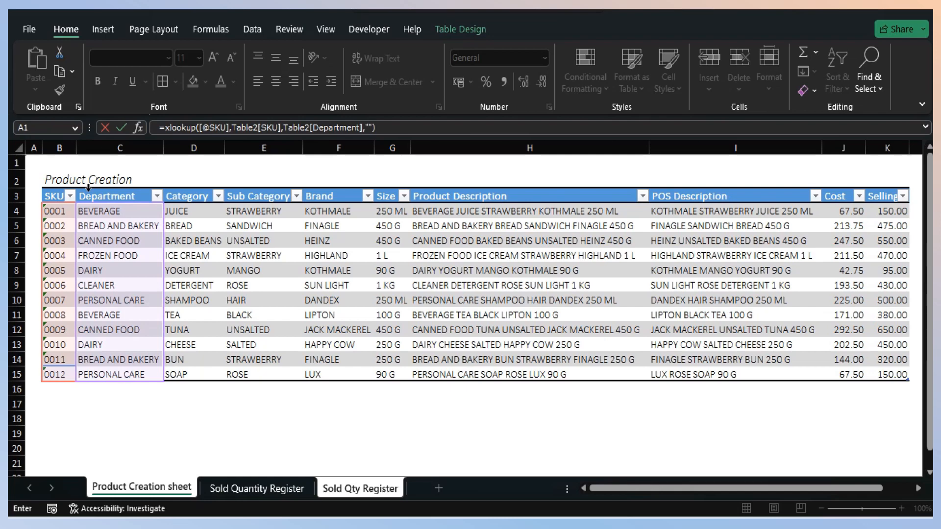
pyautogui.press('Return')
pyautogui.press('Up')
# - Start an XLOOKUP formula in F15 under Unit price, with the row's SKU as the lookup value
pyautogui.press('Right')
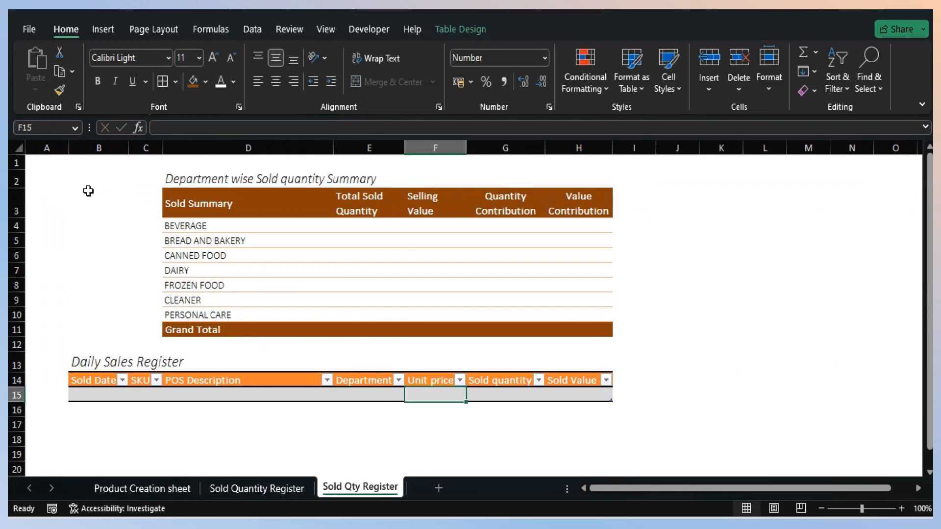
pyautogui.write('=xl')
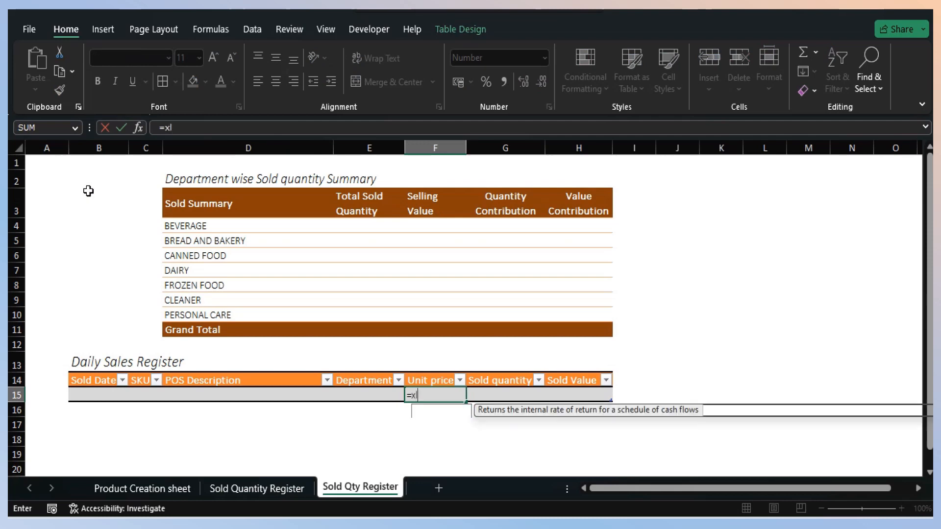
pyautogui.write('ookup(')
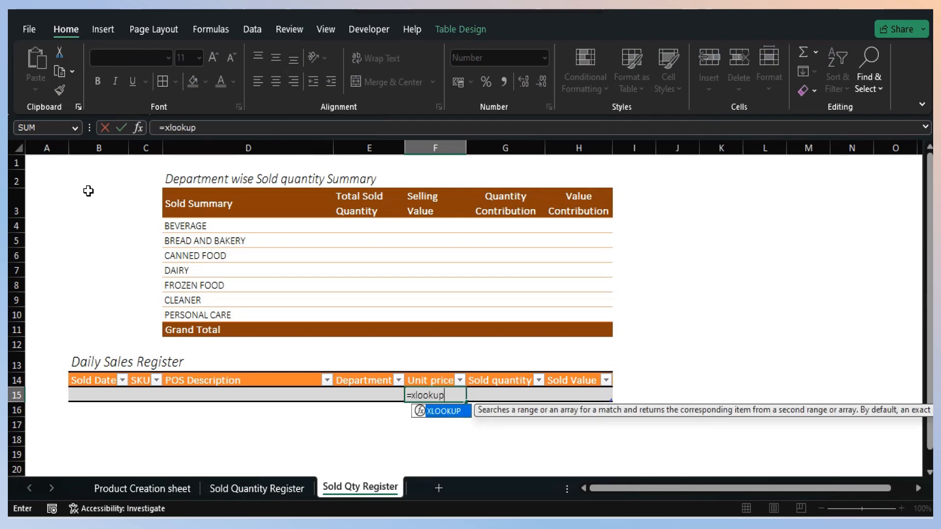
pyautogui.press('Left')
pyautogui.press('Left')
pyautogui.press('Left')
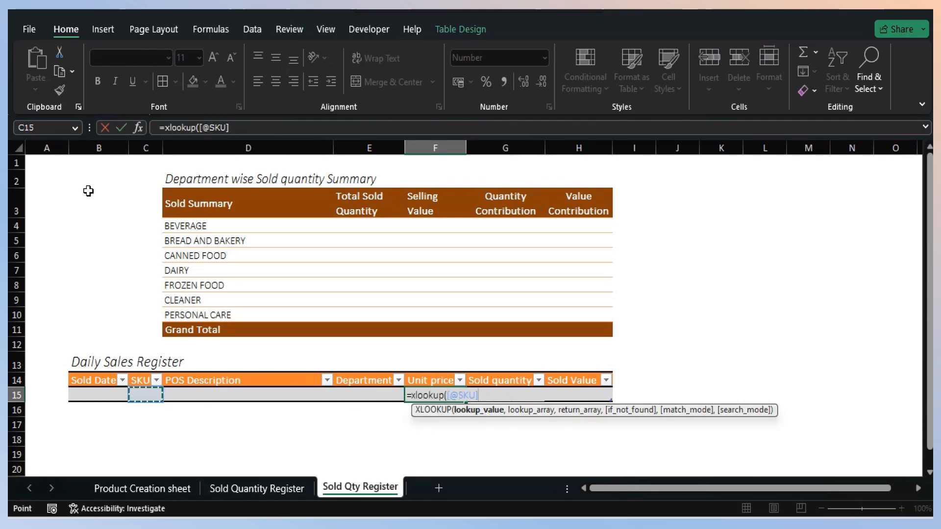
pyautogui.write(',')
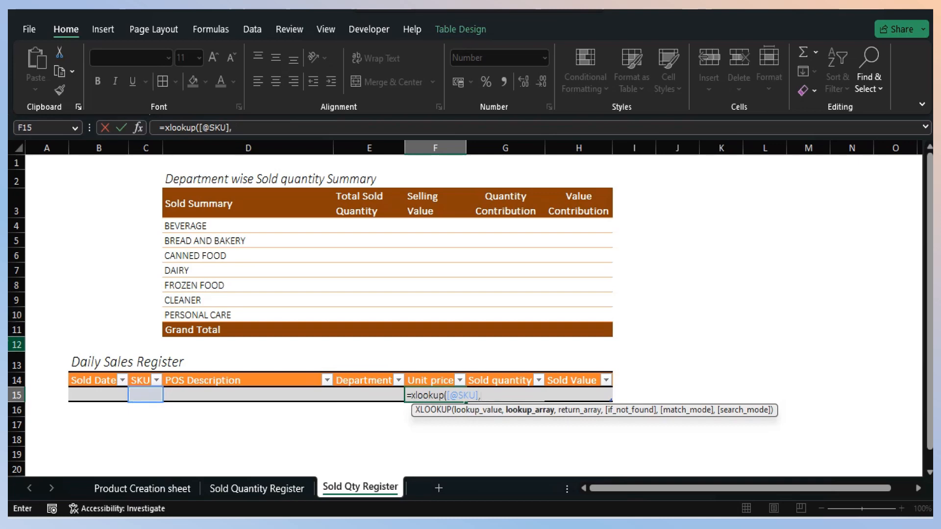
# - Complete the F15 formula with Table2[SKU] as lookup array, Table2[Selling] as return array and 0 if not found
pyautogui.click(167, 488)
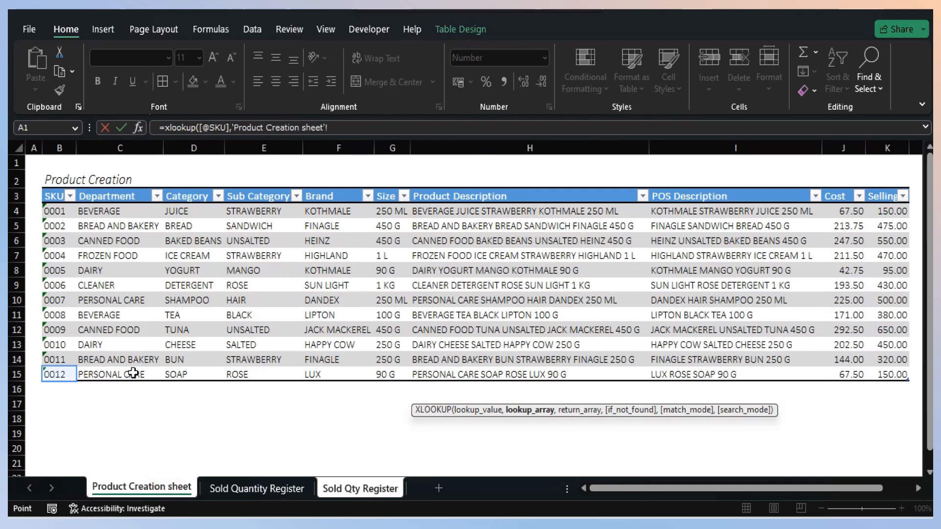
pyautogui.click(57, 189)
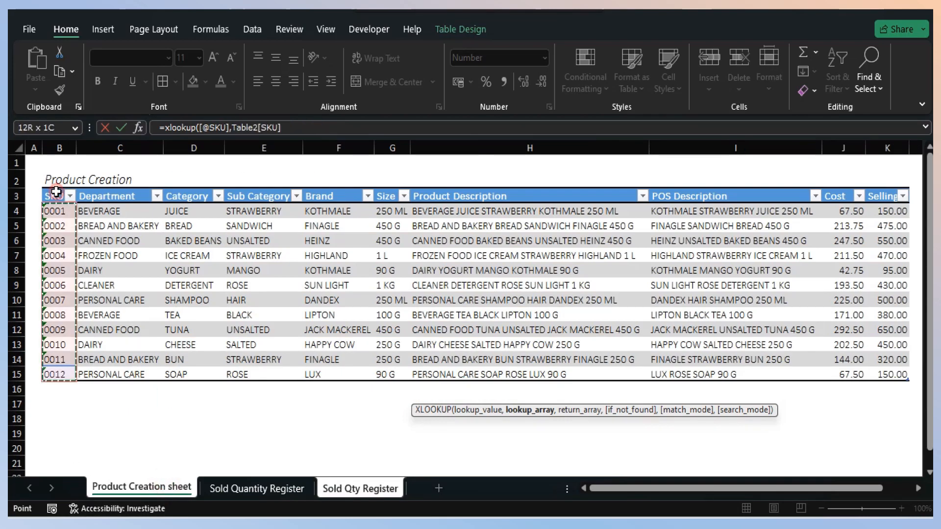
pyautogui.write(',')
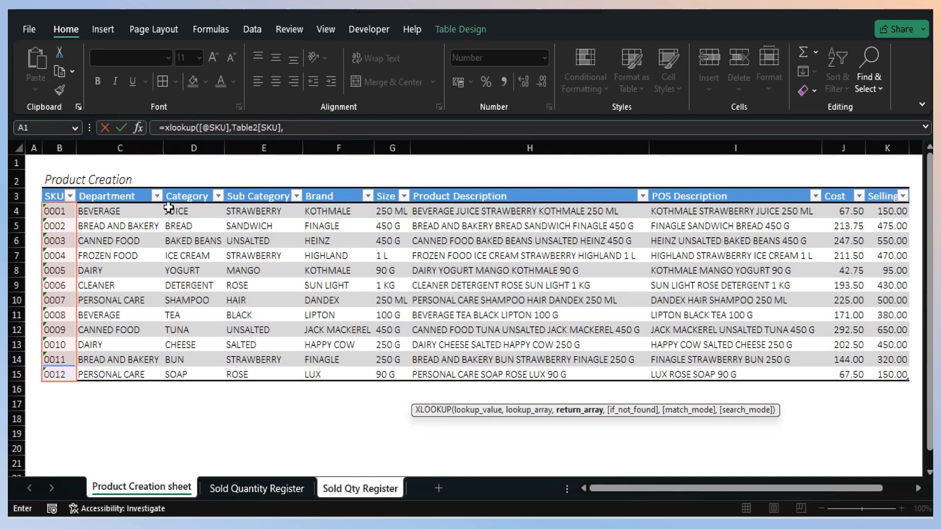
pyautogui.click(885, 188)
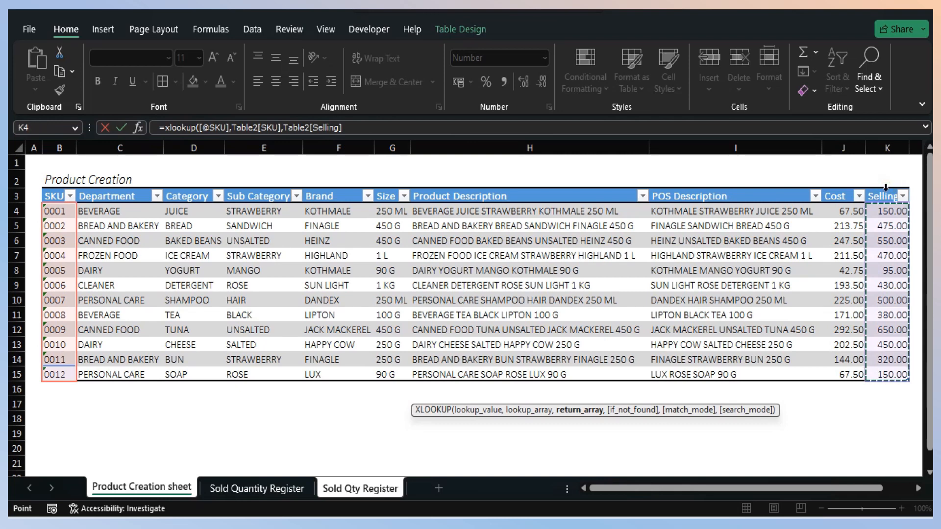
pyautogui.write(',')
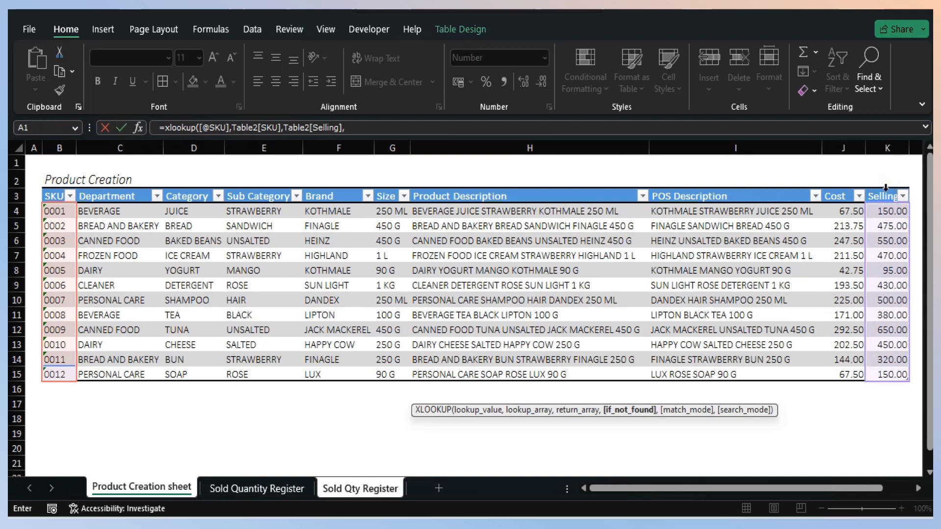
pyautogui.write('0)')
pyautogui.press('Return')
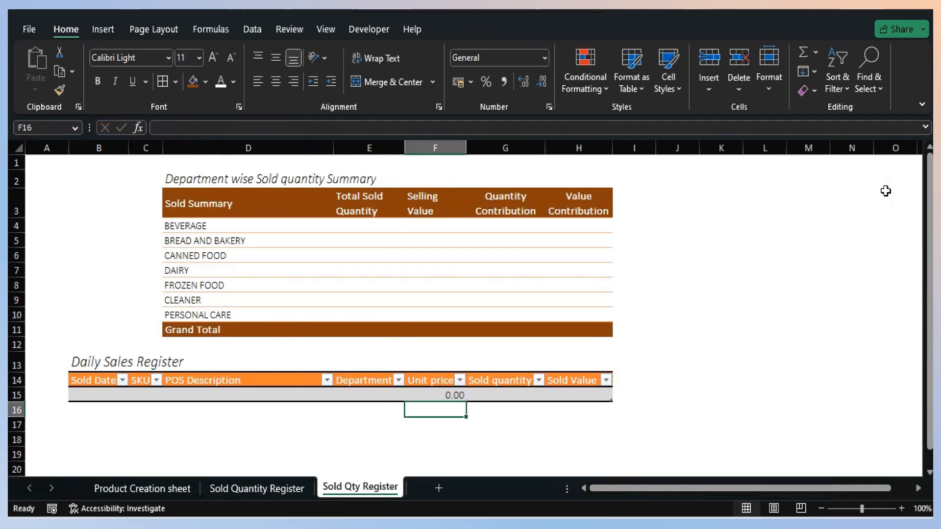
# - Enter a formula in H15 under Sold Value that multiplies the row's Sold quantity by its Unit price
pyautogui.press('Up')
pyautogui.press('Right')
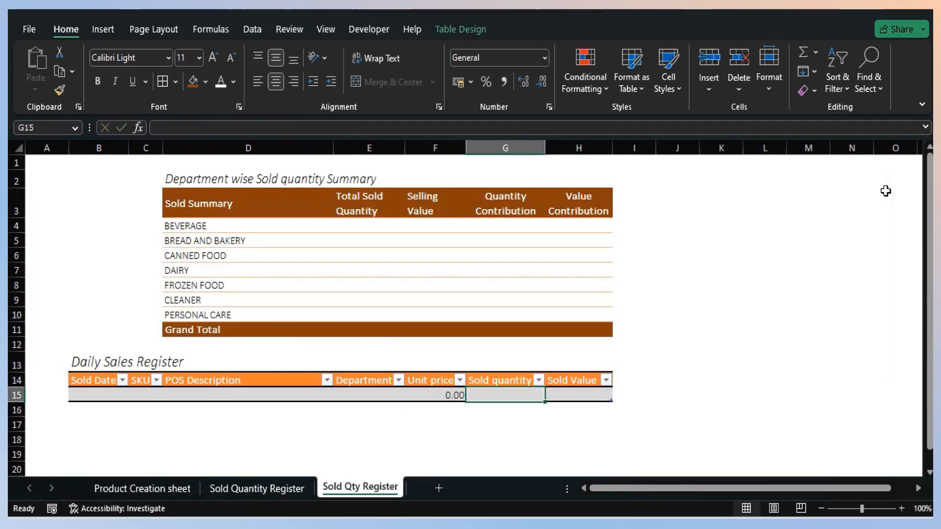
pyautogui.press('Right')
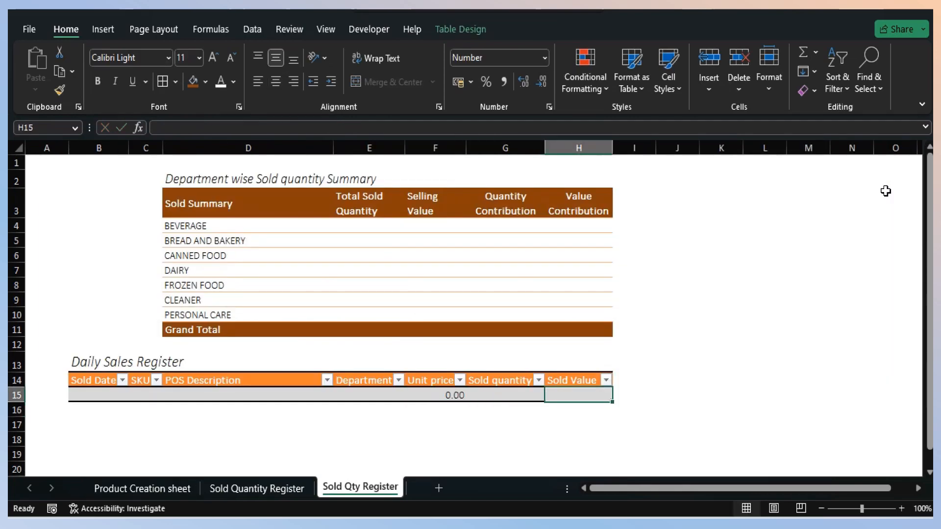
pyautogui.write('=')
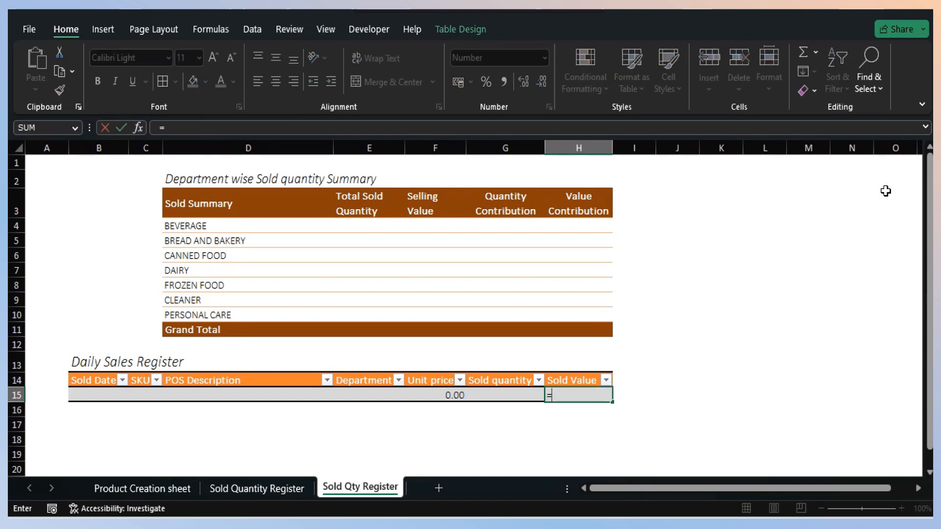
pyautogui.press('Left')
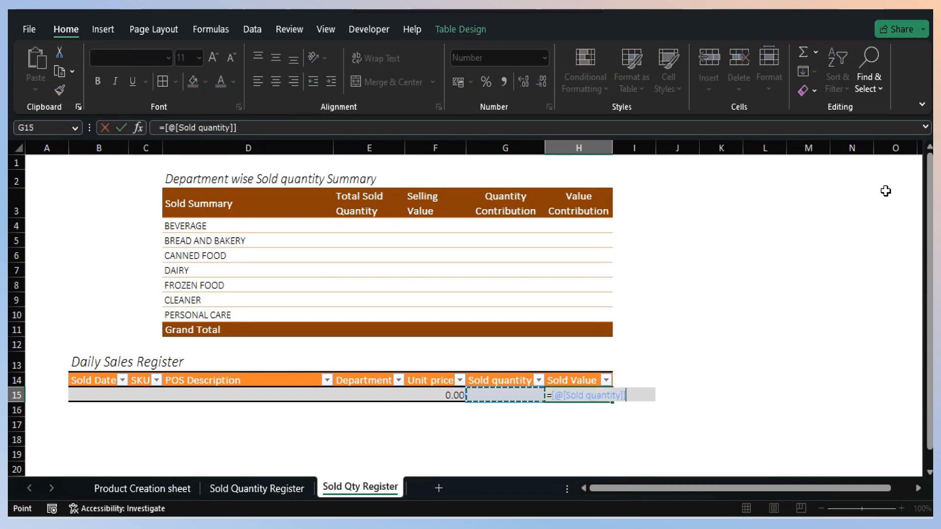
pyautogui.write('*')
pyautogui.press('Left')
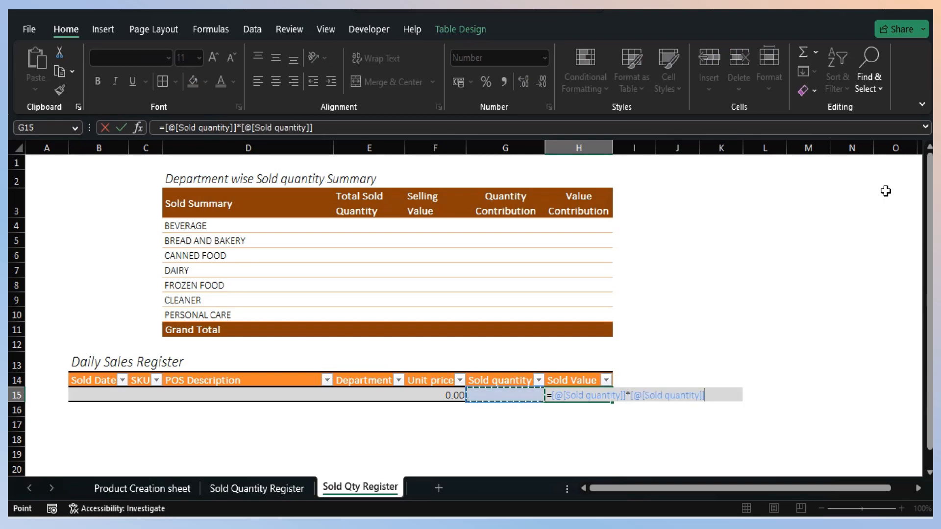
pyautogui.press('Left')
pyautogui.press('Return')
# - Enter SKU 0001 in C15, the first row of the Daily Sales Register
pyautogui.press('Up')
pyautogui.press('Left')
pyautogui.press('Left')
pyautogui.press('Left')
pyautogui.press('Left')
pyautogui.press('Left')
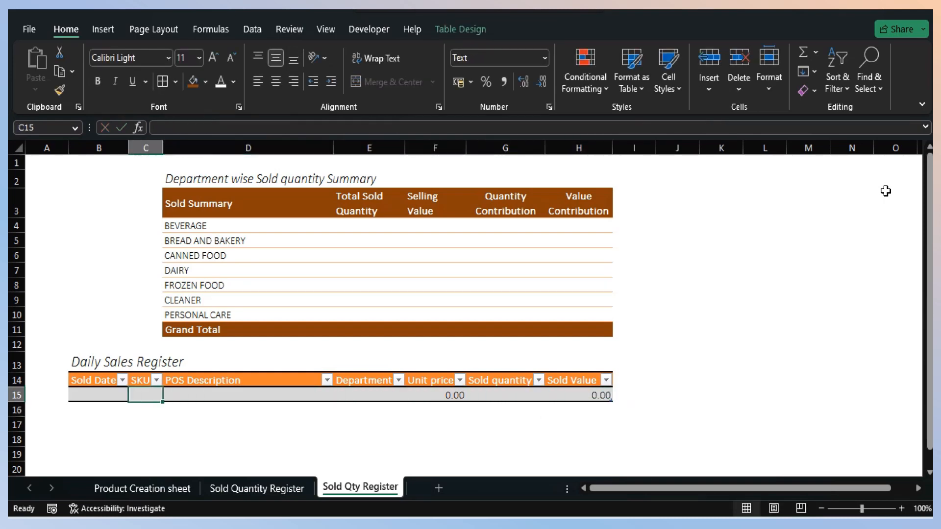
pyautogui.write('0001')
pyautogui.press('Return')
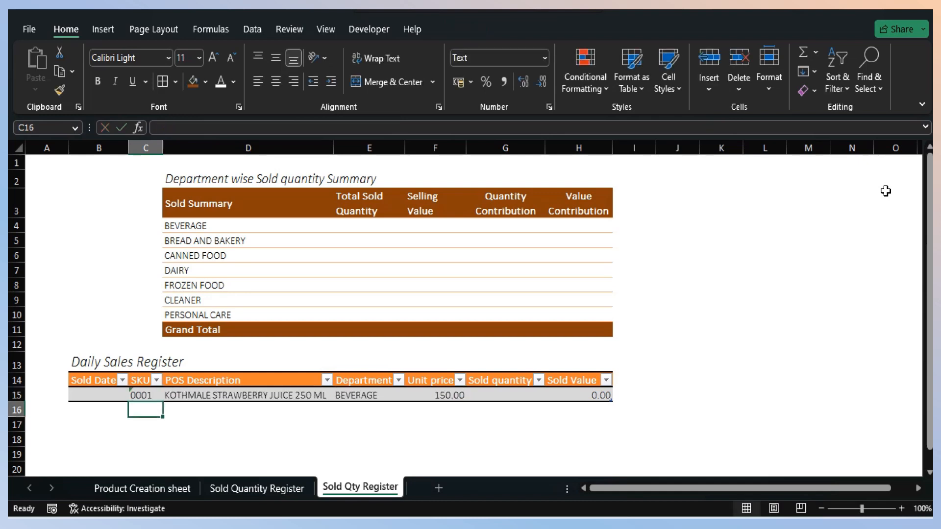
# - Add SKUs 0002 and 0003 to the register in C16 and C17
pyautogui.write('002')
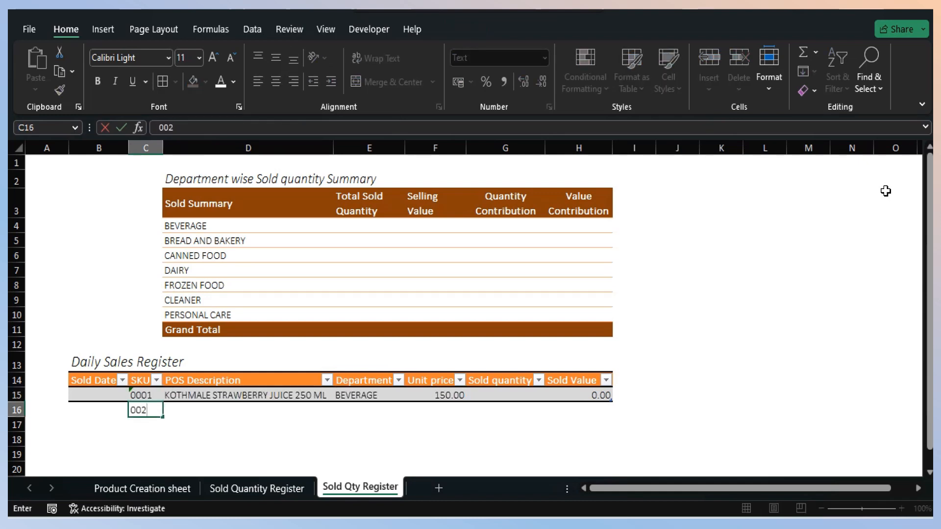
pyautogui.write('002')
pyautogui.press('Return')
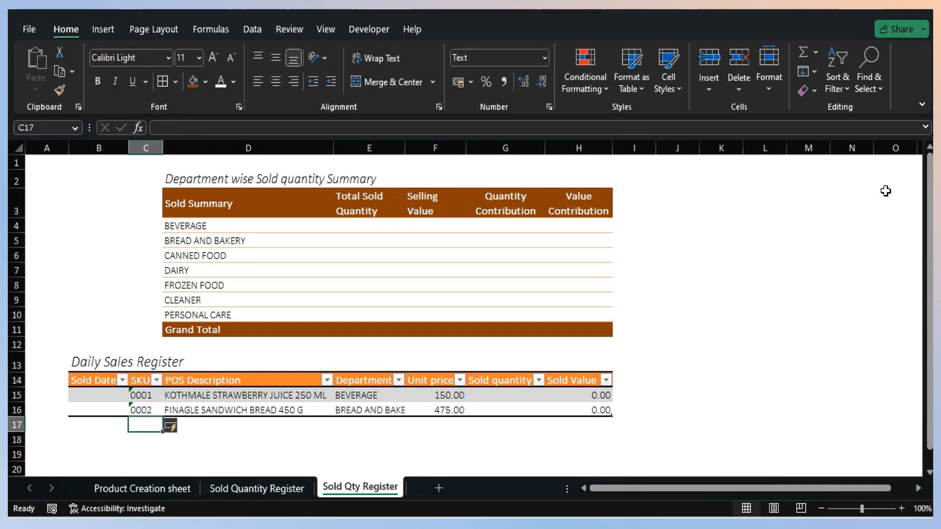
pyautogui.write('0003')
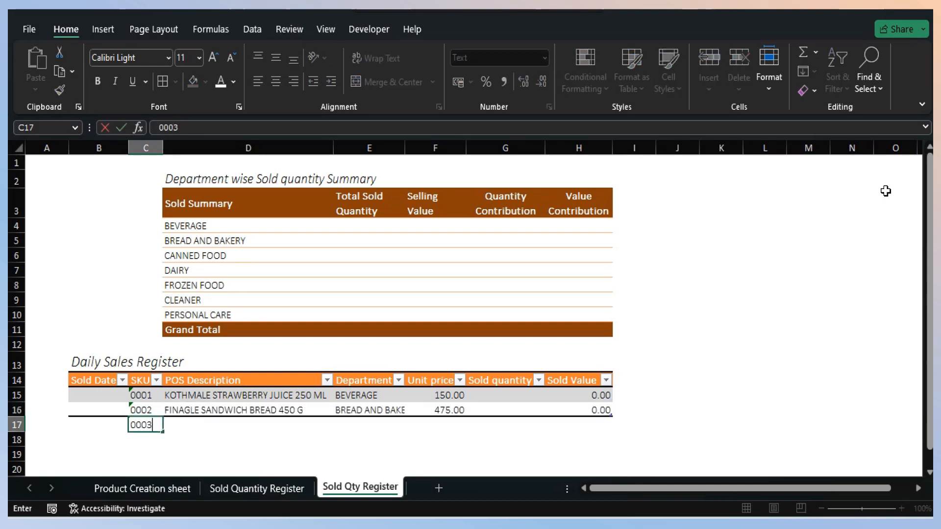
pyautogui.press('Return')
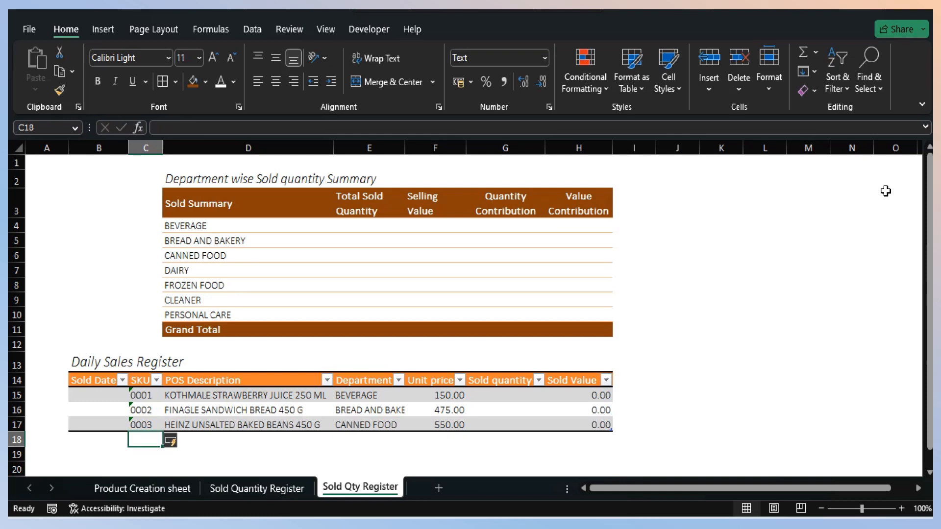
# - Add a fourth register row with SKU 0005 in C18
pyautogui.write('00')
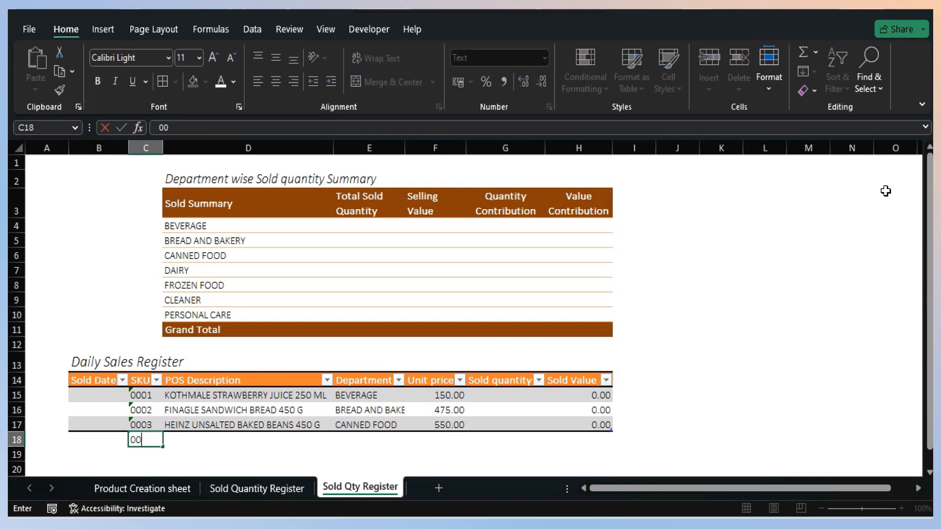
pyautogui.write('0')
pyautogui.press('Return')
pyautogui.press('Up')
pyautogui.press('F2')
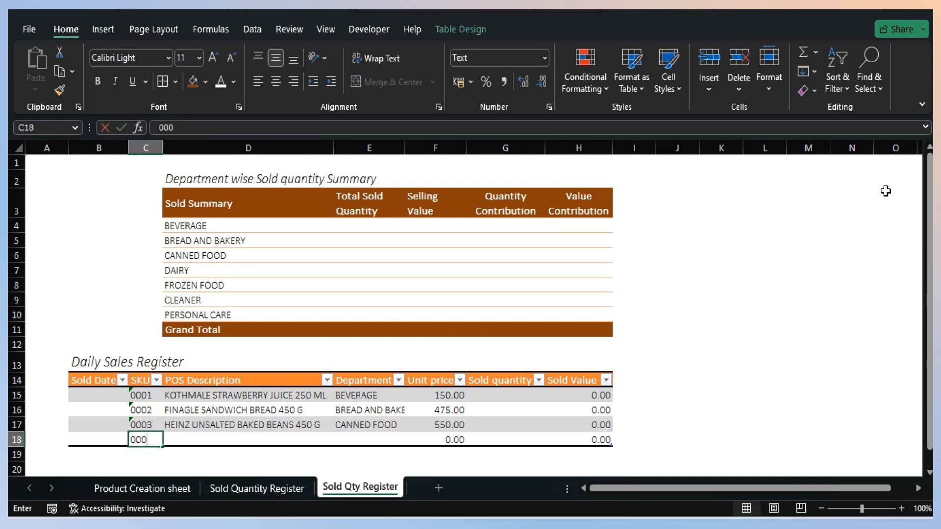
pyautogui.press('Return')
# - Fill in the Sold quantity cells G15 to G18 with 10, 15, 5 and 20
pyautogui.press('Up')
pyautogui.press('Right')
pyautogui.press('Right')
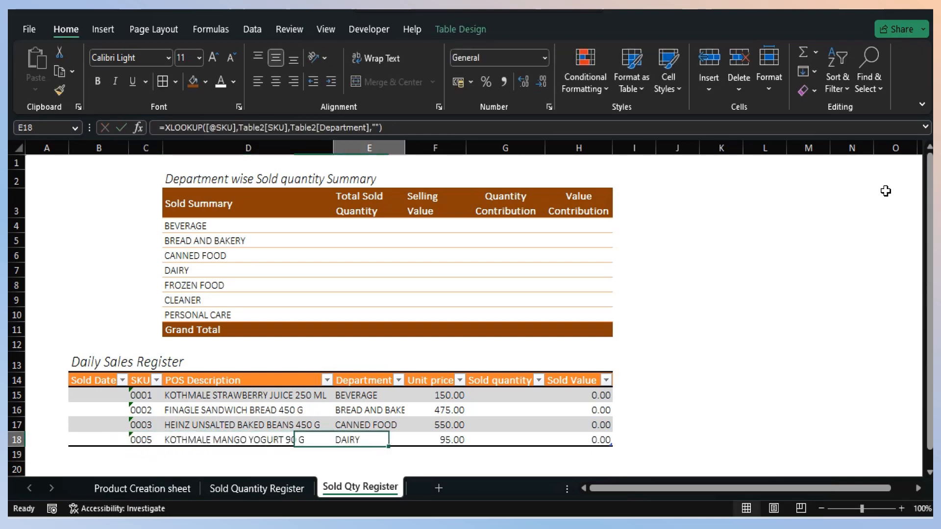
pyautogui.press('Right')
pyautogui.press('Right')
pyautogui.press('Up')
pyautogui.press('Up')
pyautogui.press('Up')
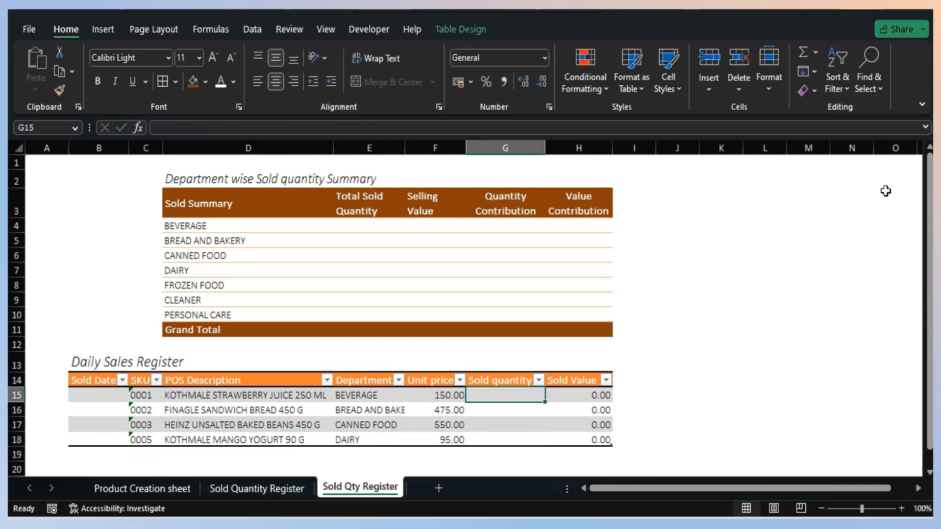
pyautogui.write('10')
pyautogui.press('Return')
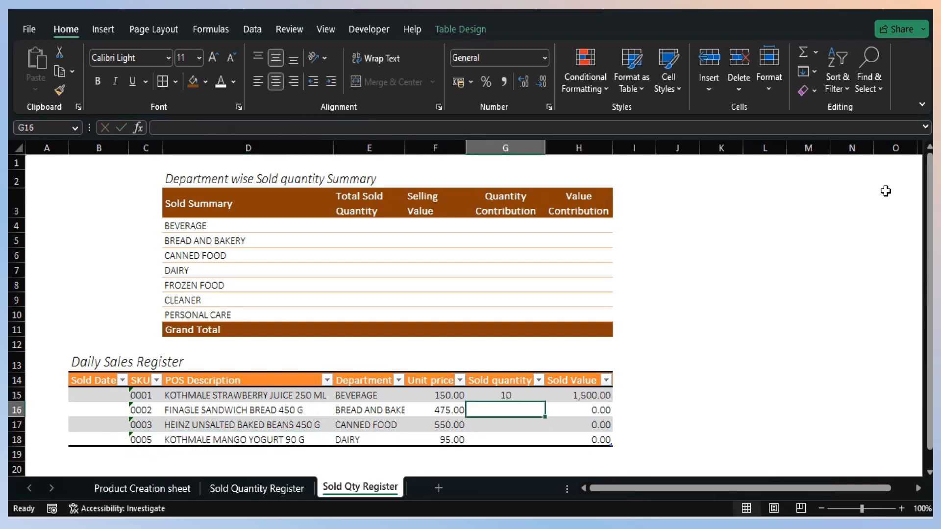
pyautogui.write('15')
pyautogui.press('Return')
pyautogui.write('5')
pyautogui.press('Return')
pyautogui.write('20')
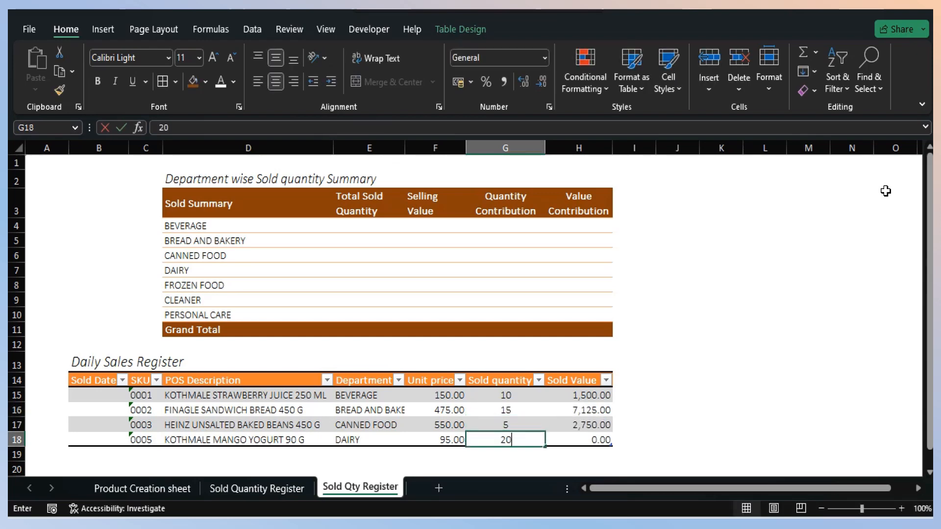
pyautogui.press('Return')
# - Start a SUMIF formula in E4, the Total Sold Quantity cell of the BEVERAGE row in the summary
pyautogui.press('Up')
pyautogui.press('Up')
pyautogui.press('Up')
pyautogui.press('Up')
pyautogui.press('Up')
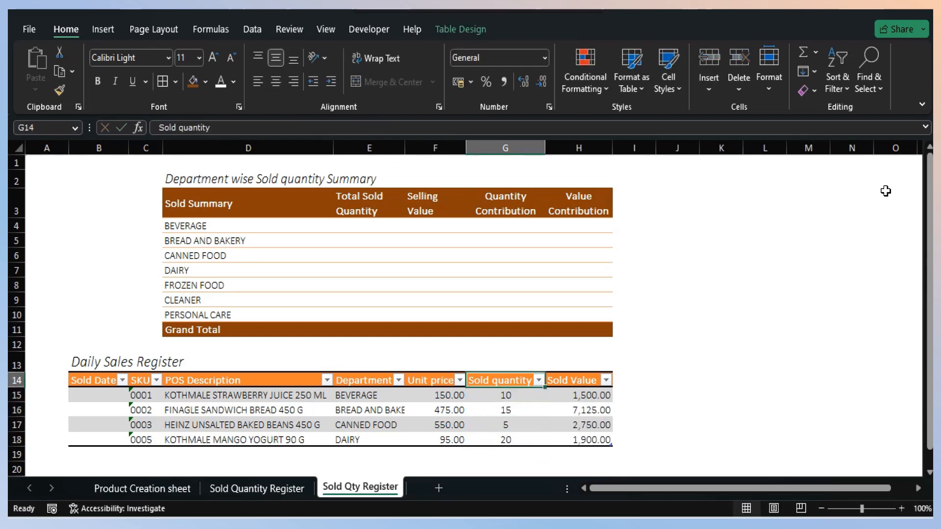
pyautogui.press('Down')
pyautogui.press('Left')
pyautogui.press('Up')
pyautogui.press('Up')
pyautogui.press('Up')
pyautogui.press('Up')
pyautogui.press('Up')
pyautogui.press('Up')
pyautogui.press('Up')
pyautogui.press('Up')
pyautogui.press('Up')
pyautogui.press('Up')
pyautogui.press('Up')
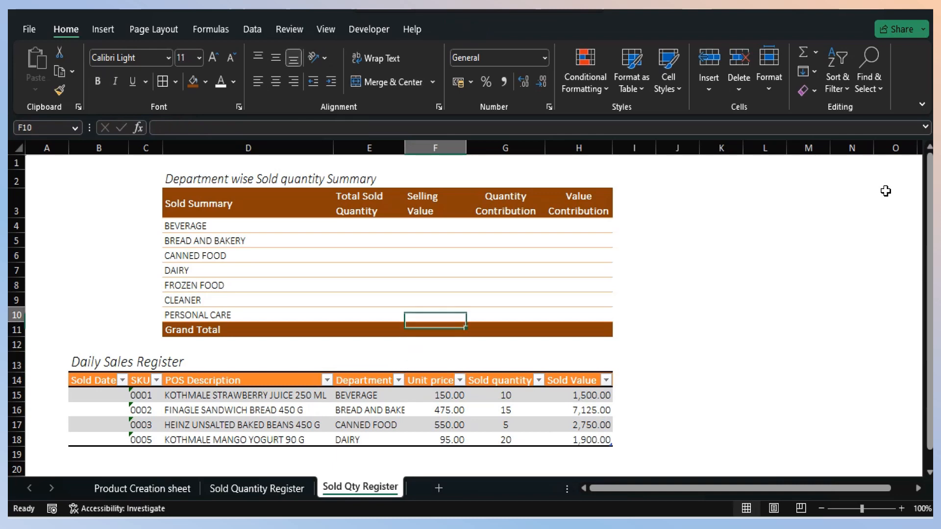
pyautogui.press('Left')
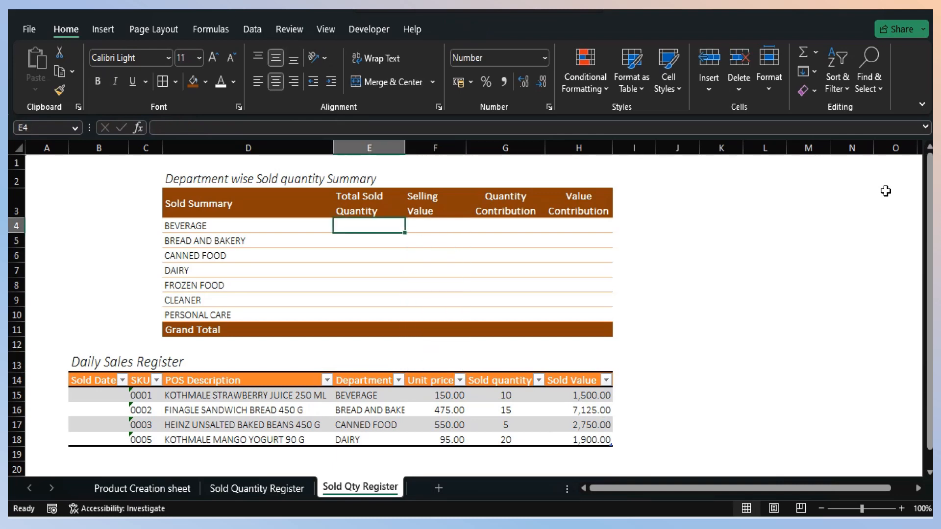
pyautogui.write('=')
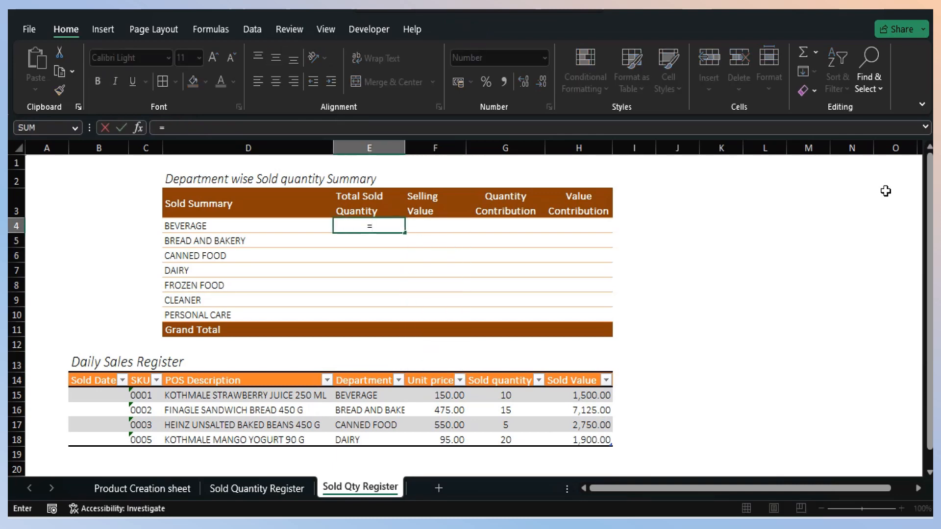
pyautogui.write('sum')
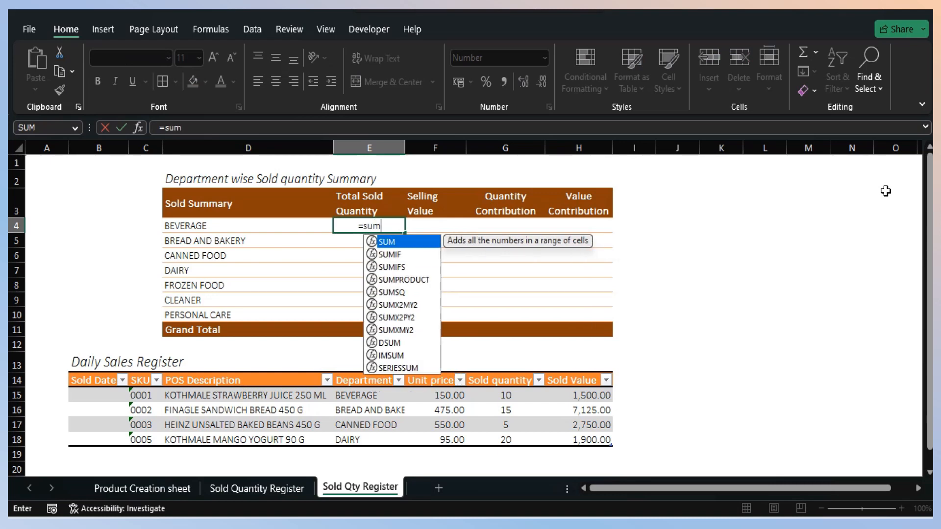
pyautogui.write('if')
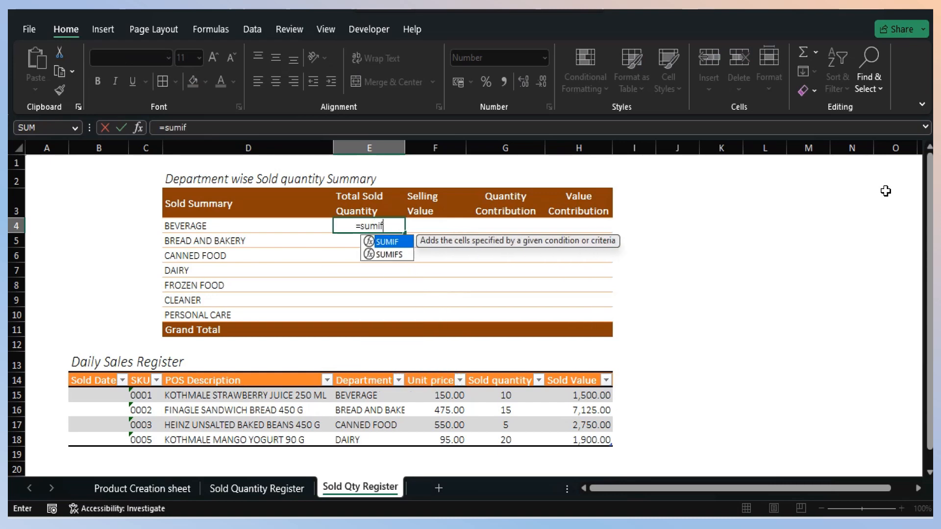
pyautogui.write('(')
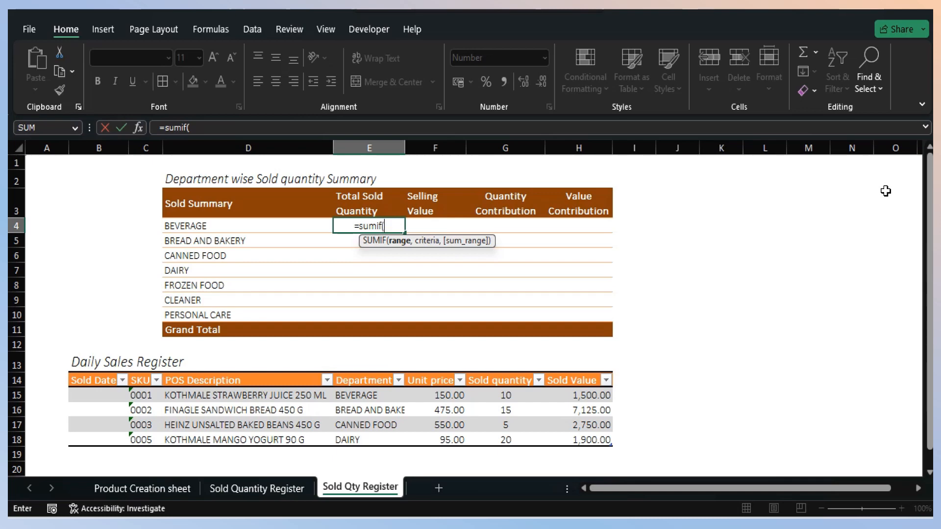
# - Complete the SUMIF in E4 with Table4[Department] as range, D4 as criteria and Table4[Sold quantity] as sum range
pyautogui.click(359, 374)
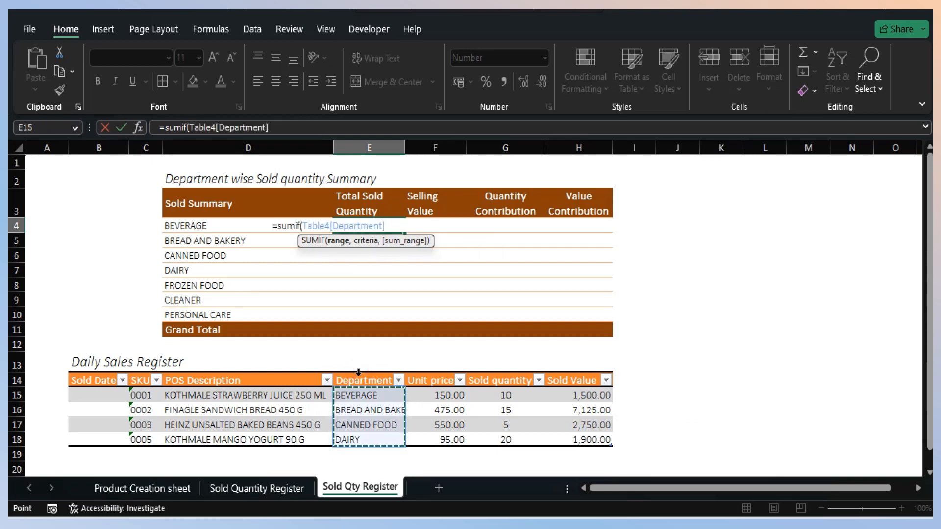
pyautogui.write(',')
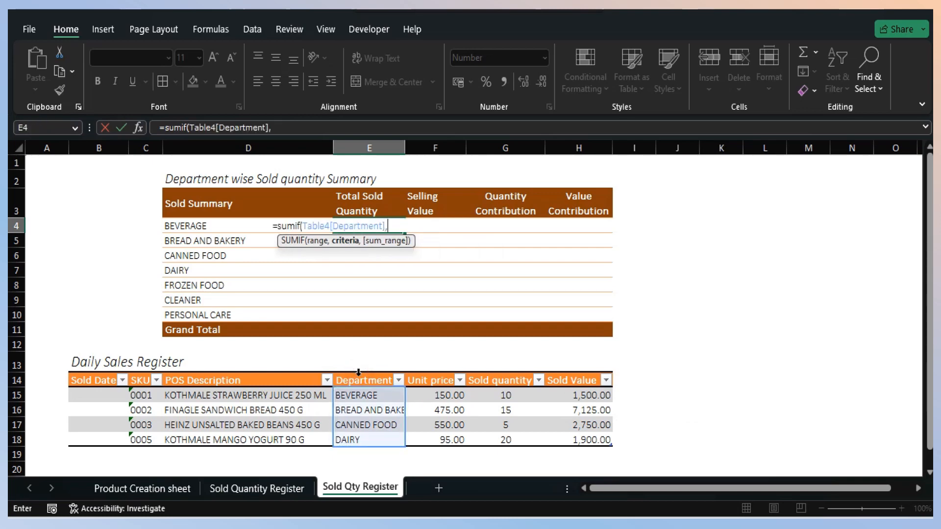
pyautogui.click(176, 228)
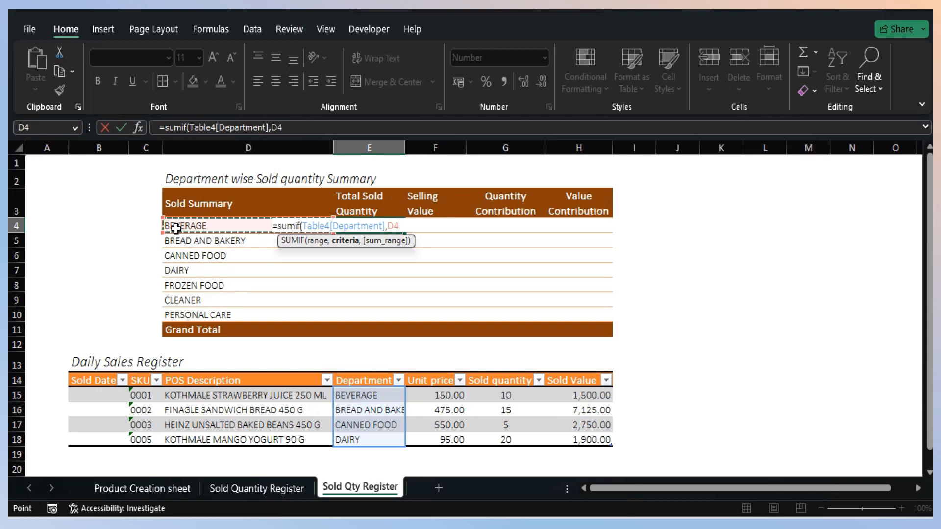
pyautogui.write(',')
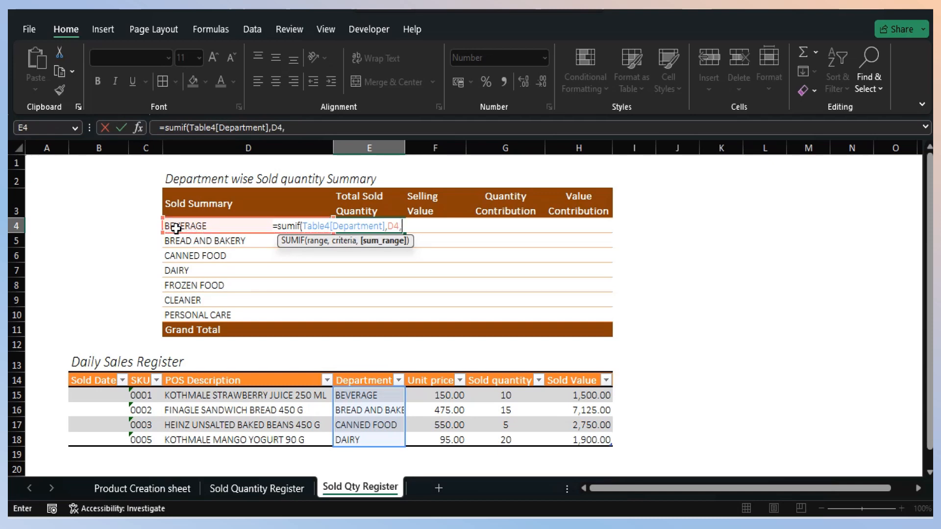
pyautogui.click(499, 371)
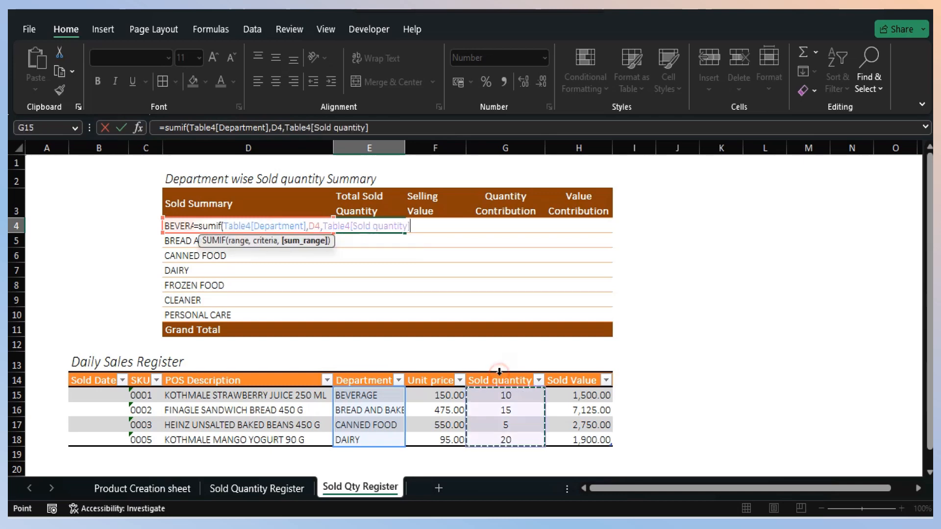
pyautogui.write(')')
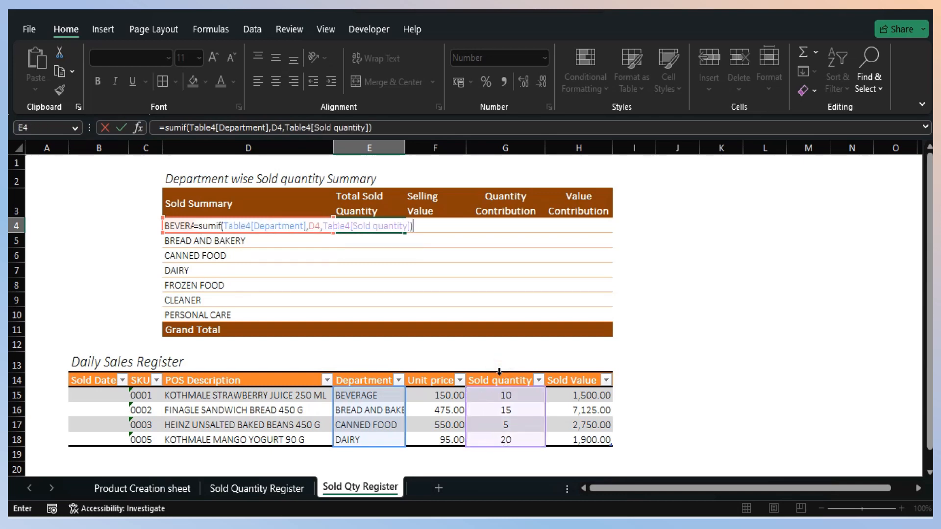
pyautogui.press('Return')
# - Copy the Total Sold Quantity formula from E4 to the remaining departments in E5 to E10
pyautogui.press('Up')
pyautogui.hotkey('ctrl', 'c')
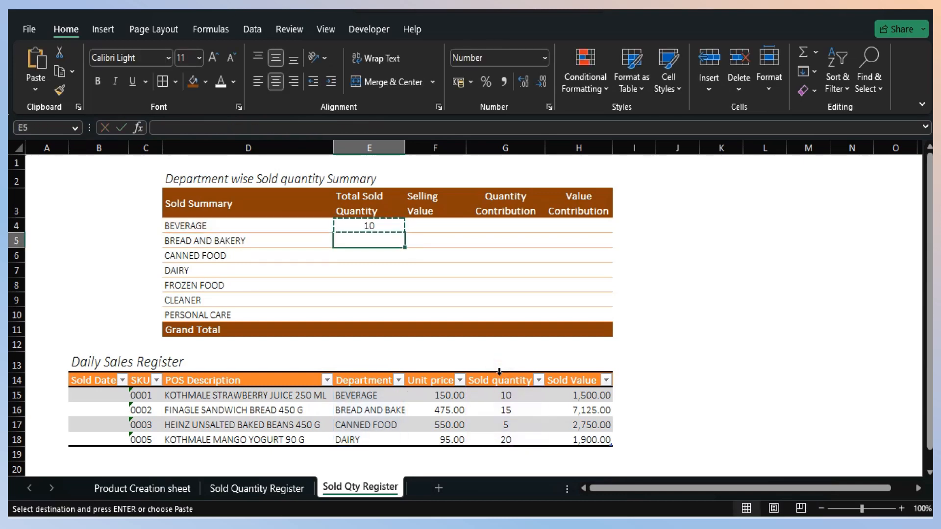
pyautogui.hotkey('shift', 'Down')
pyautogui.hotkey('shift', 'Down')
pyautogui.hotkey('shift', 'Down')
pyautogui.hotkey('shift', 'Down')
pyautogui.hotkey('shift', 'Down')
pyautogui.hotkey('shift', 'Down')
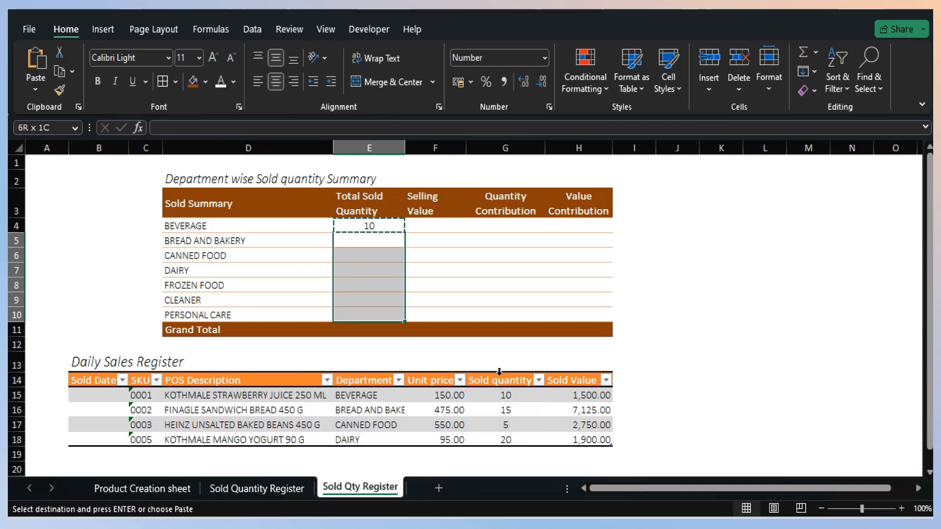
pyautogui.press('Return')
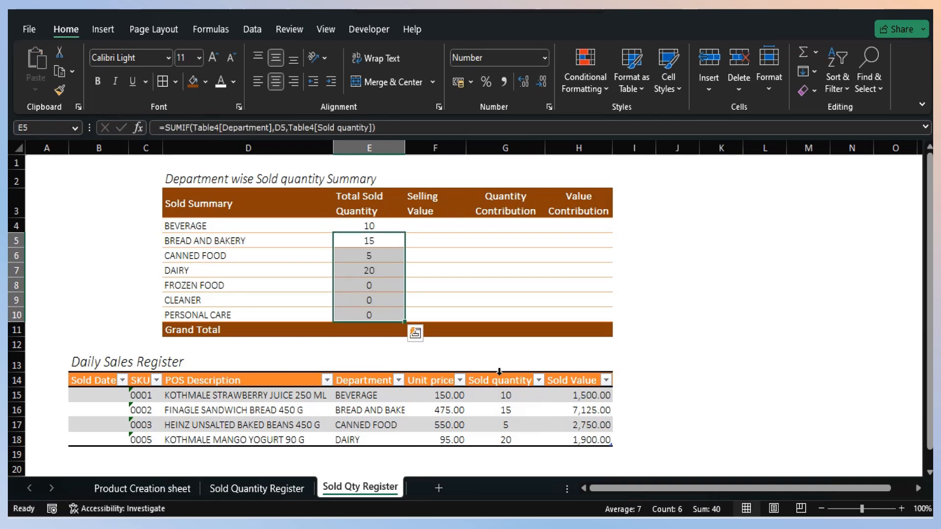
# - Enter a SUMIF in F4 that totals Table4[Sold Value] where Table4[Department] matches D4
pyautogui.press('Up')
pyautogui.press('Right')
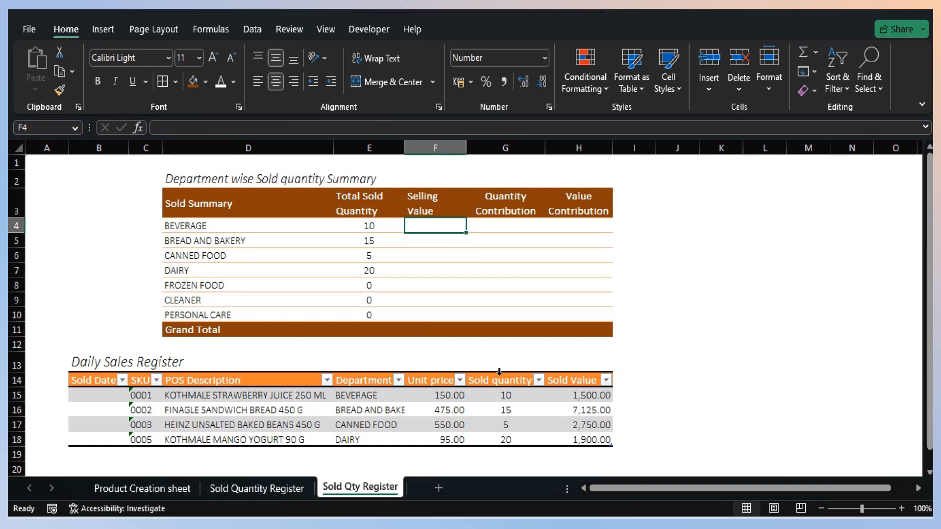
pyautogui.write('=sumifs')
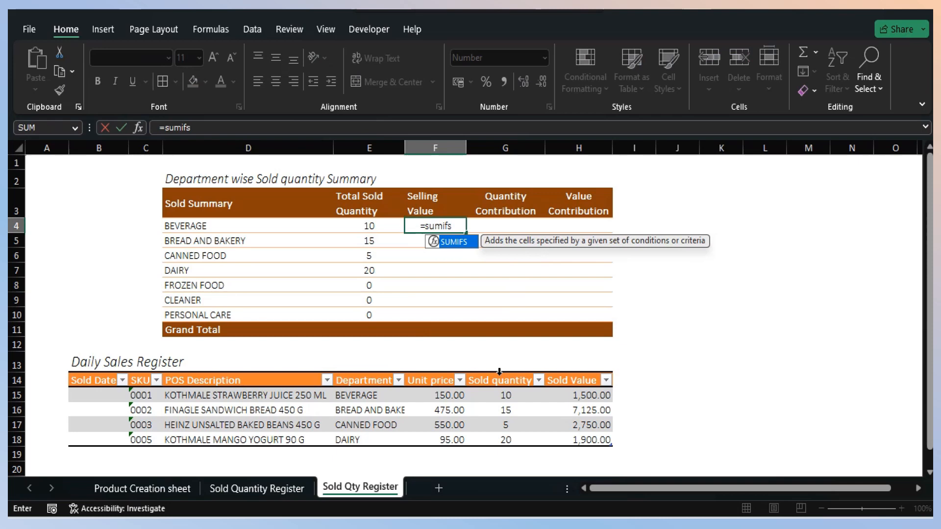
pyautogui.press('BackSpace')
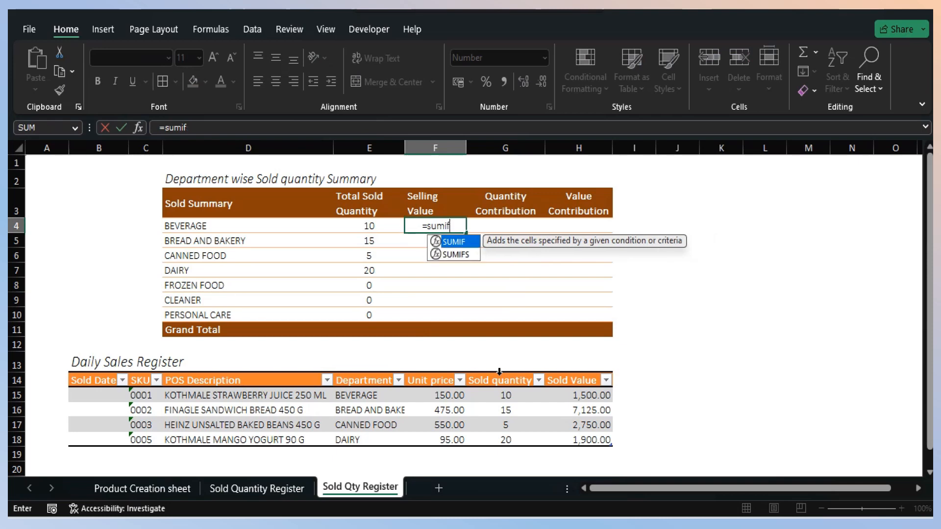
pyautogui.write('(')
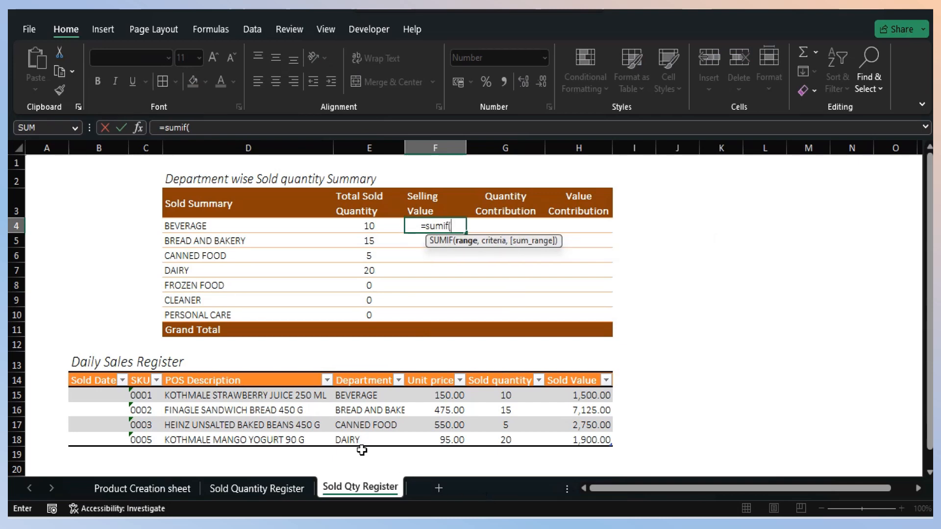
pyautogui.click(350, 371)
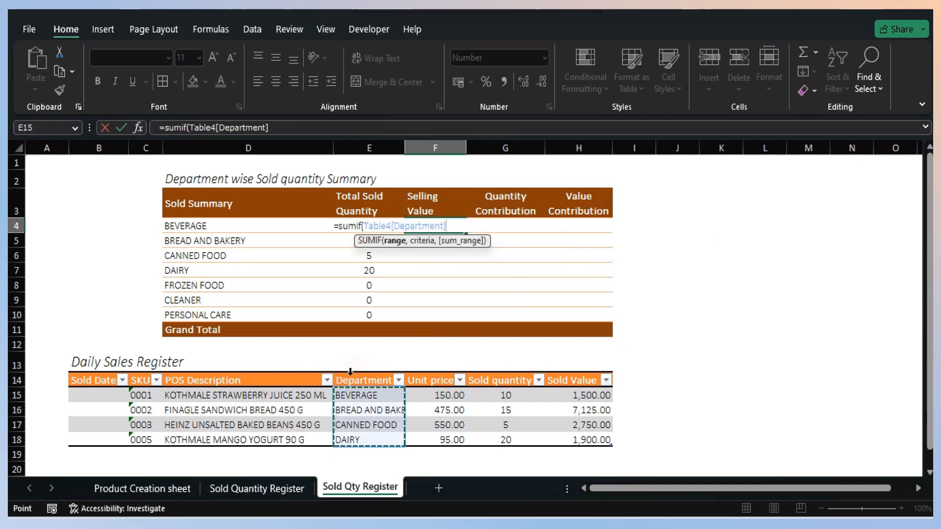
pyautogui.write(',')
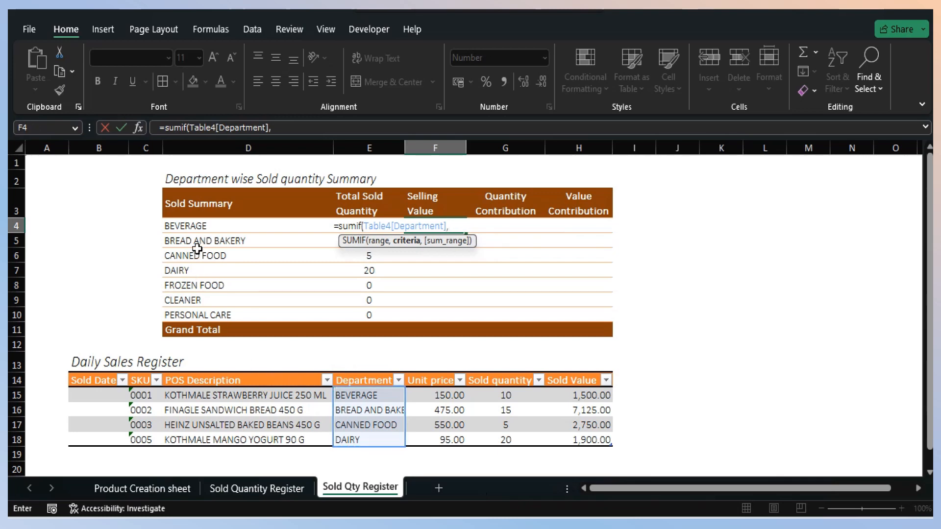
pyautogui.click(196, 226)
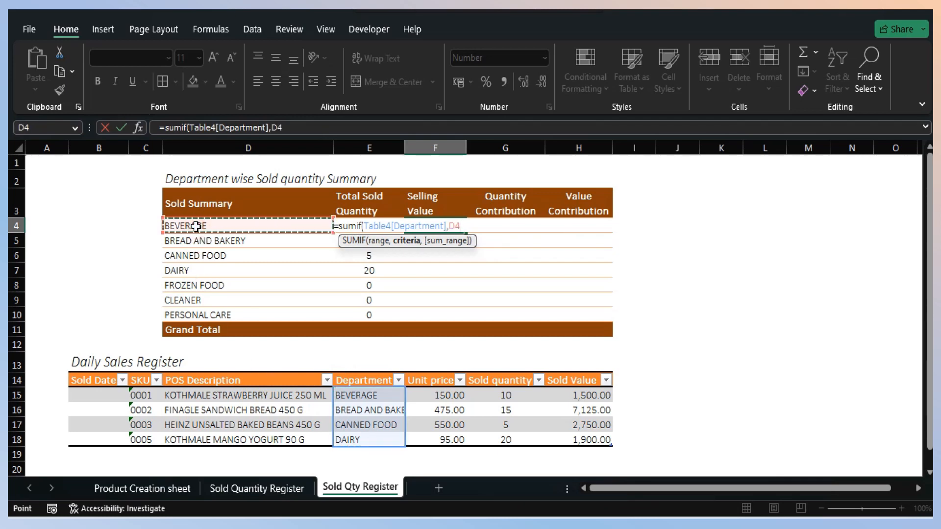
pyautogui.write(',')
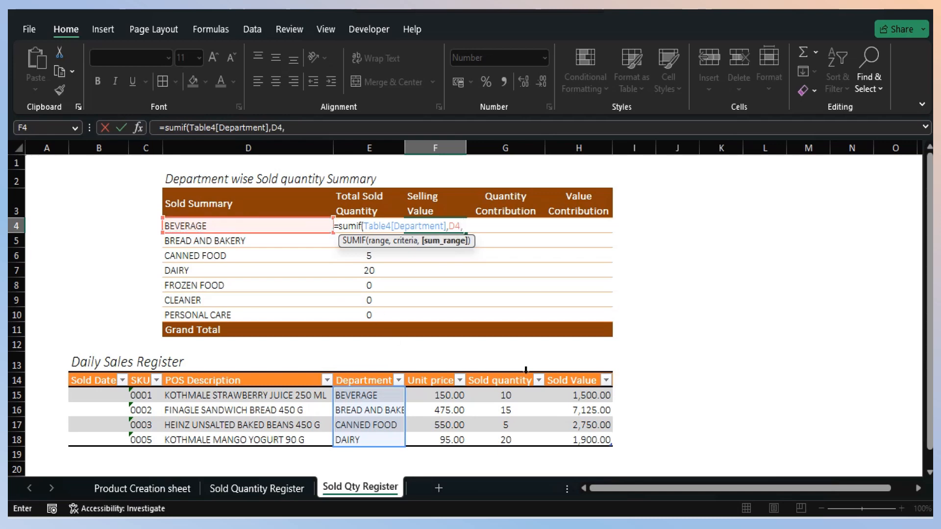
pyautogui.click(573, 372)
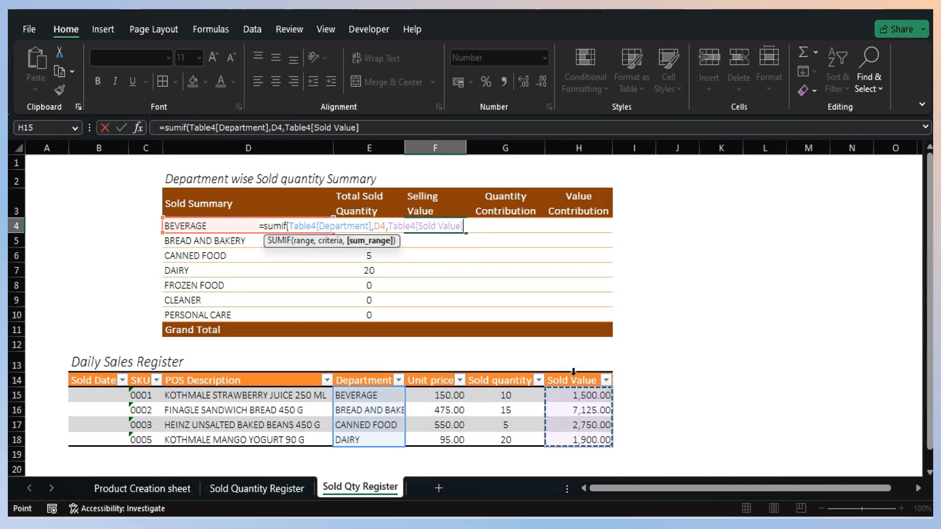
pyautogui.press('Return')
# - Copy the Selling Value formula in F4 down to F10 for all departments
pyautogui.press('Up')
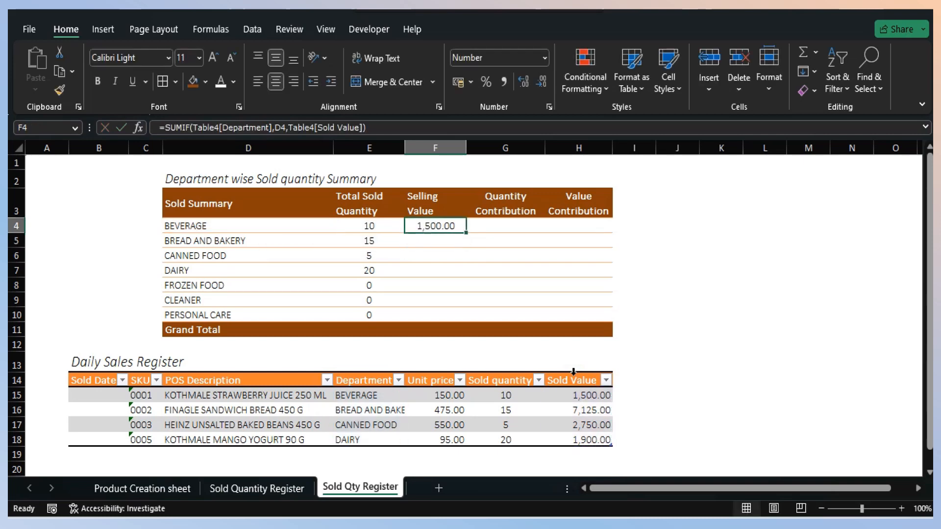
pyautogui.hotkey('ctrl', 'c')
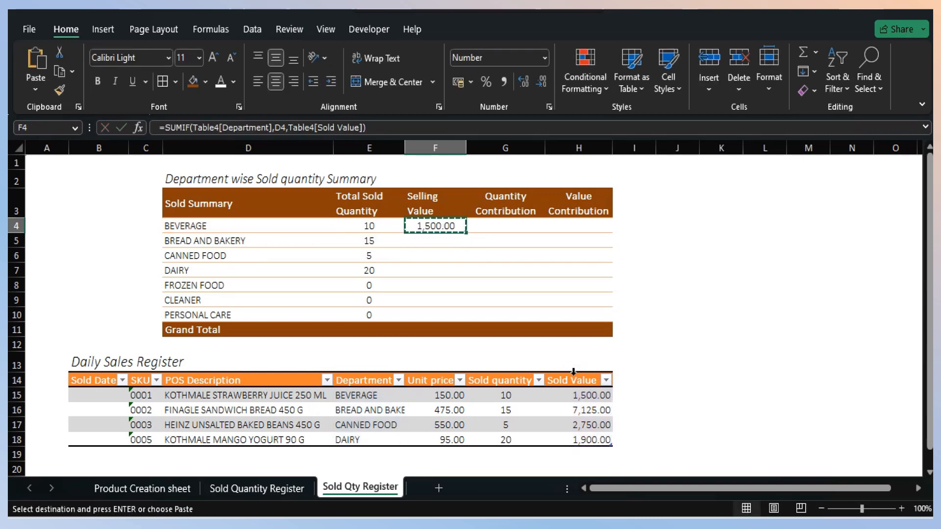
pyautogui.hotkey('shift', 'Down')
pyautogui.hotkey('shift', 'Down')
pyautogui.hotkey('shift', 'Down')
pyautogui.hotkey('shift', 'Down')
pyautogui.hotkey('shift', 'Down')
pyautogui.hotkey('shift', 'Down')
pyautogui.press('Return')
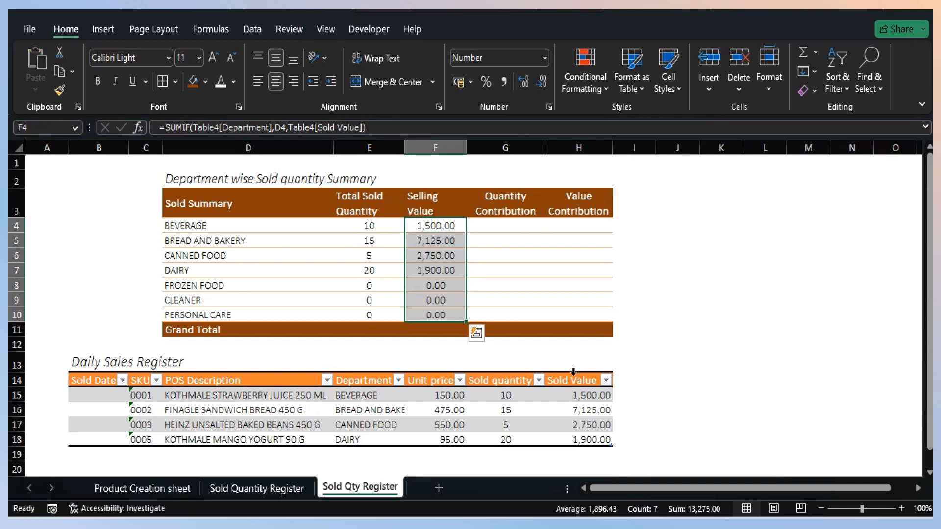
# - Enter a SUM of E4:E10 in E11, the Grand Total of the Total Sold Quantity column
pyautogui.press('Down')
pyautogui.press('Down')
pyautogui.press('Down')
pyautogui.press('Down')
pyautogui.press('Down')
pyautogui.press('Down')
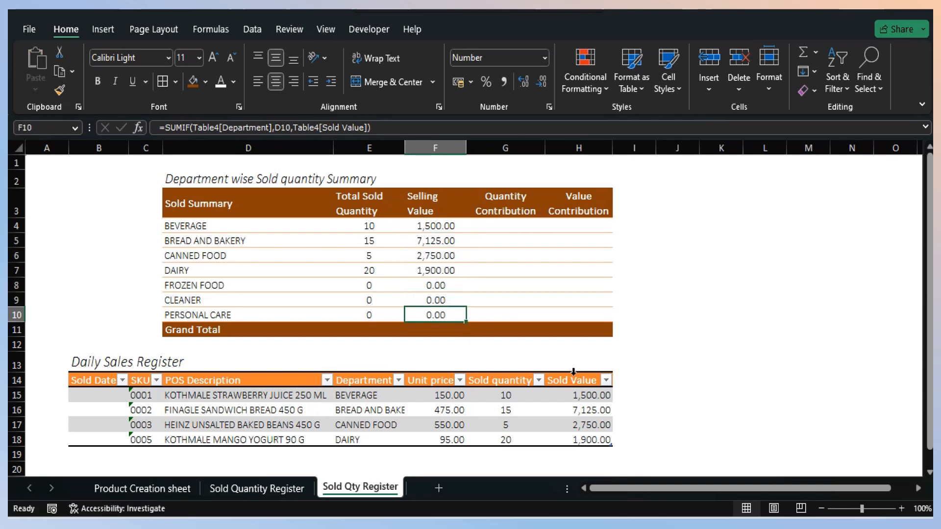
pyautogui.press('Up')
pyautogui.press('Up')
pyautogui.press('Up')
pyautogui.press('Up')
pyautogui.press('Up')
pyautogui.press('Up')
pyautogui.press('Left')
pyautogui.press('Down')
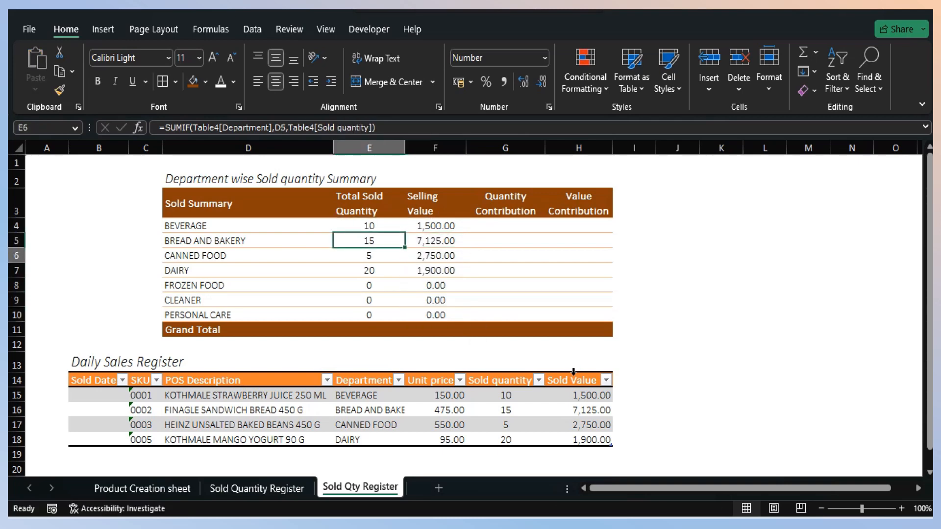
pyautogui.press('Down')
pyautogui.press('Down')
pyautogui.press('Down')
pyautogui.press('Down')
pyautogui.press('Down')
pyautogui.press('Down')
pyautogui.write('=sum(')
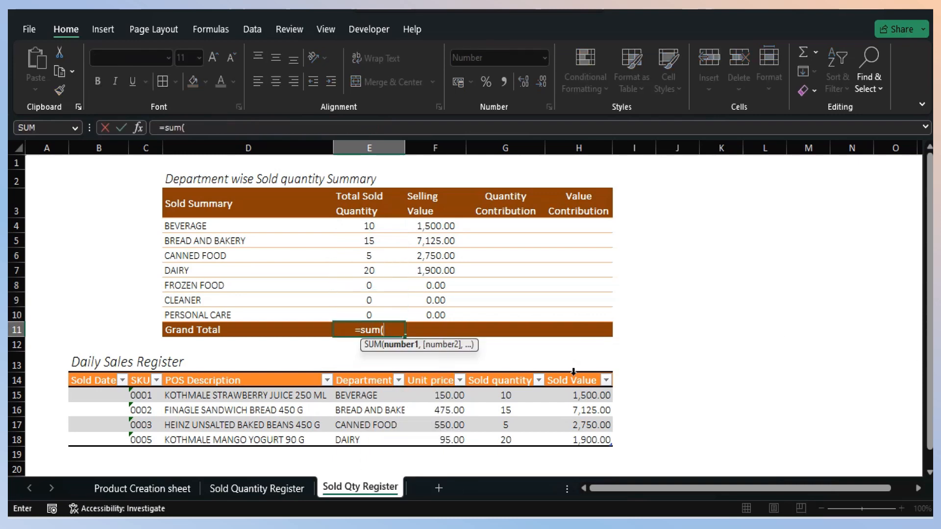
pyautogui.press('Up')
pyautogui.hotkey('shift', 'Up')
pyautogui.hotkey('shift', 'Up')
pyautogui.hotkey('shift', 'Up')
pyautogui.hotkey('shift', 'Up')
pyautogui.hotkey('shift', 'Up')
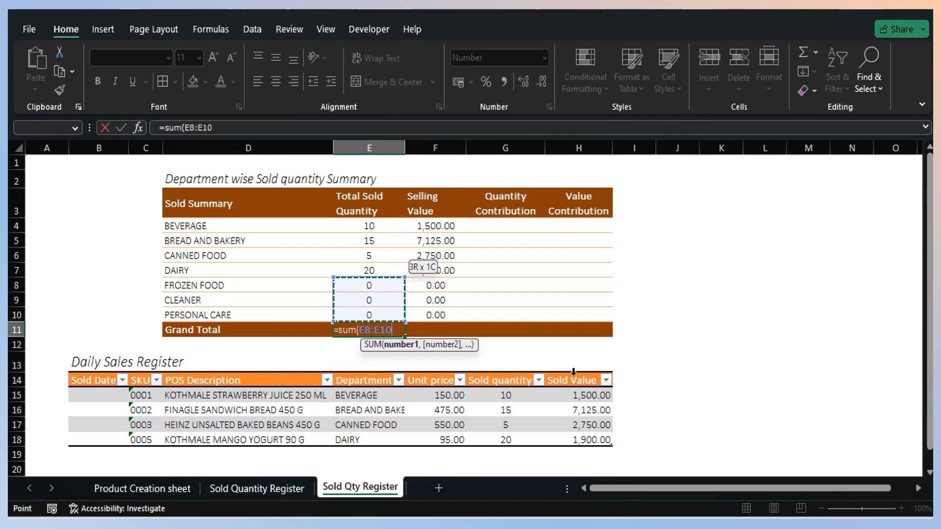
pyautogui.hotkey('shift', 'Up')
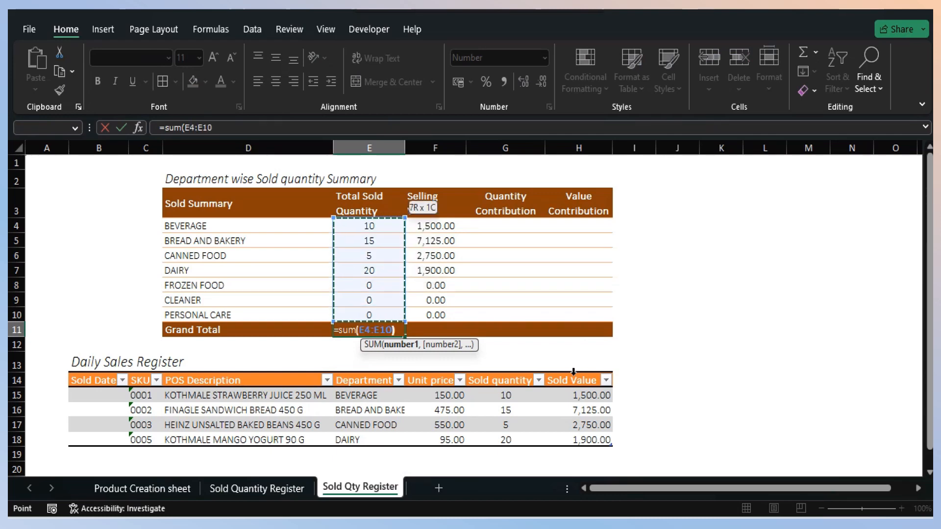
pyautogui.press('Return')
# - Copy the Grand Total formula from E11 to F11 to total the Selling Value column
pyautogui.press('Up')
pyautogui.hotkey('ctrl', 'c')
pyautogui.press('Right')
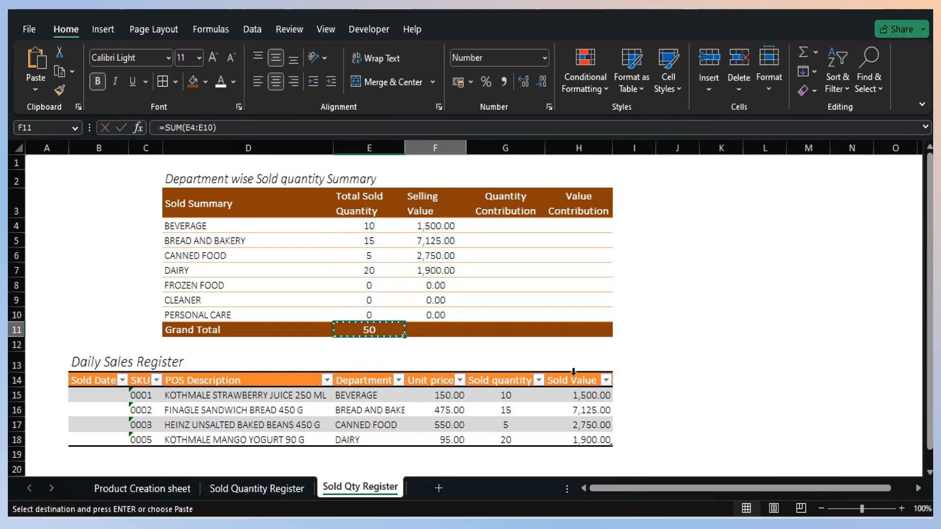
pyautogui.press('Return')
# - Calculate the BEVERAGE Quantity Contribution in G4 by dividing E4 by an absolute reference to E11
pyautogui.press('Up')
pyautogui.press('Up')
pyautogui.press('Up')
pyautogui.press('Up')
pyautogui.press('Up')
pyautogui.press('Up')
pyautogui.press('Up')
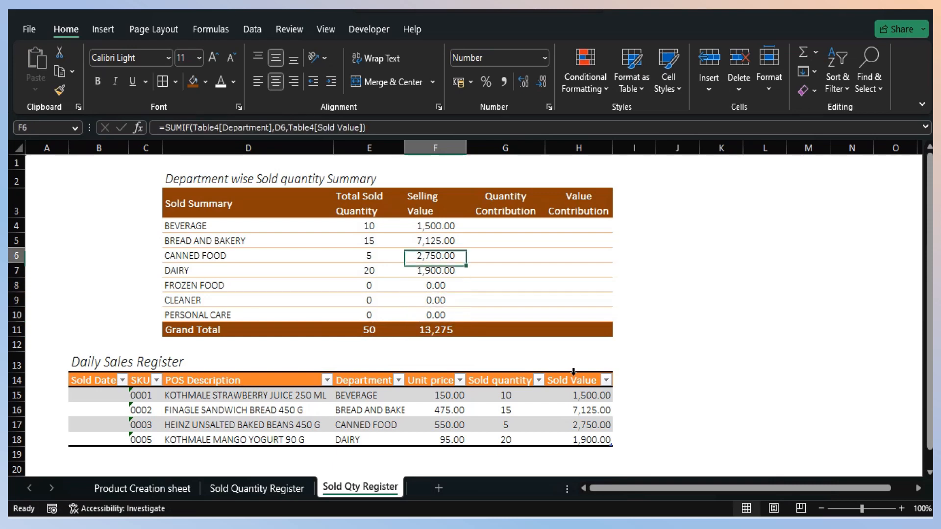
pyautogui.press('Right')
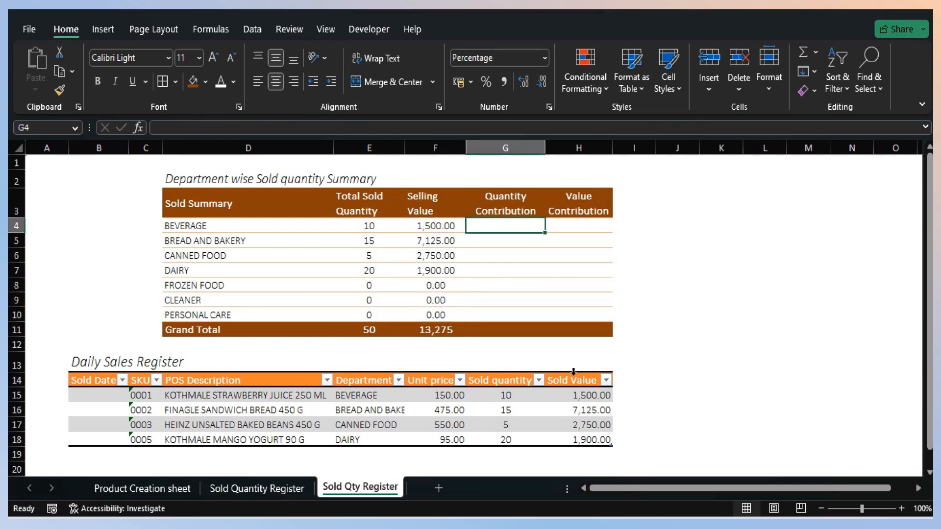
pyautogui.write('=')
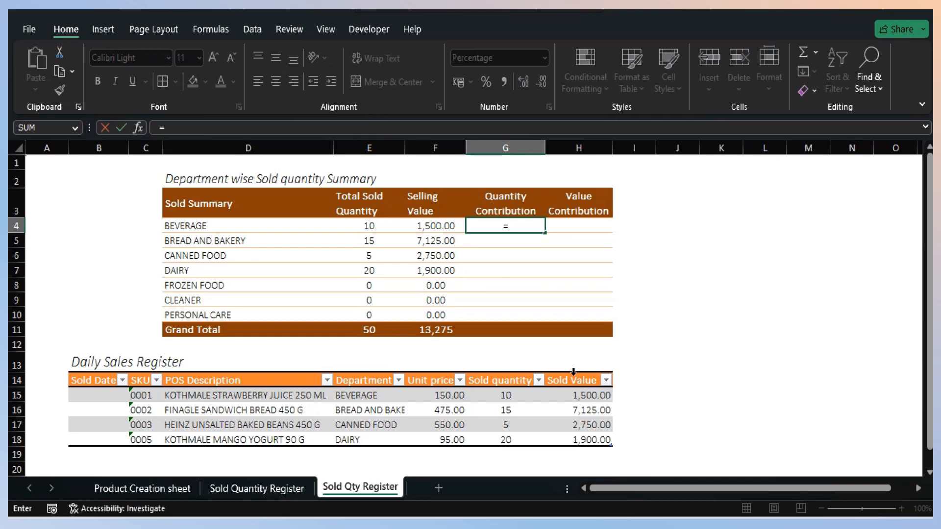
pyautogui.press('Left')
pyautogui.press('Left')
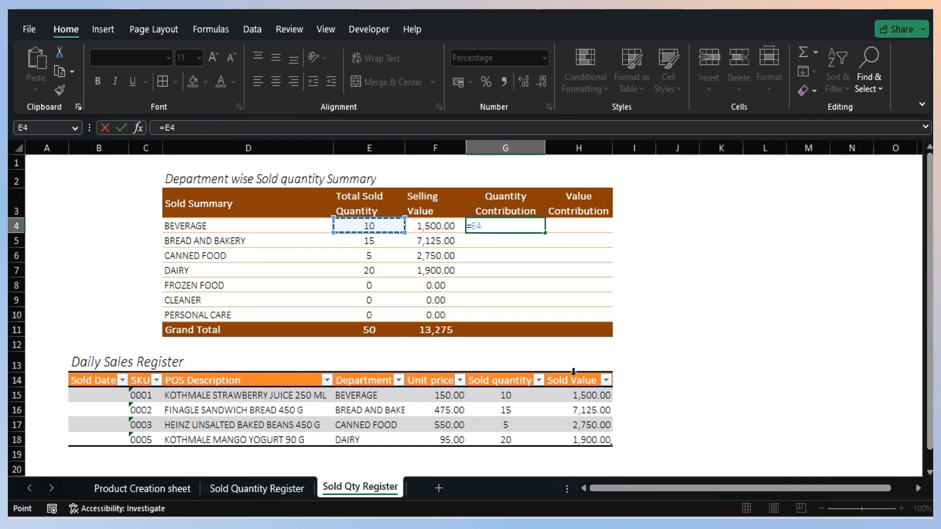
pyautogui.write('/')
pyautogui.press('Down')
pyautogui.press('Down')
pyautogui.press('Down')
pyautogui.press('Down')
pyautogui.press('Down')
pyautogui.press('Down')
pyautogui.press('Down')
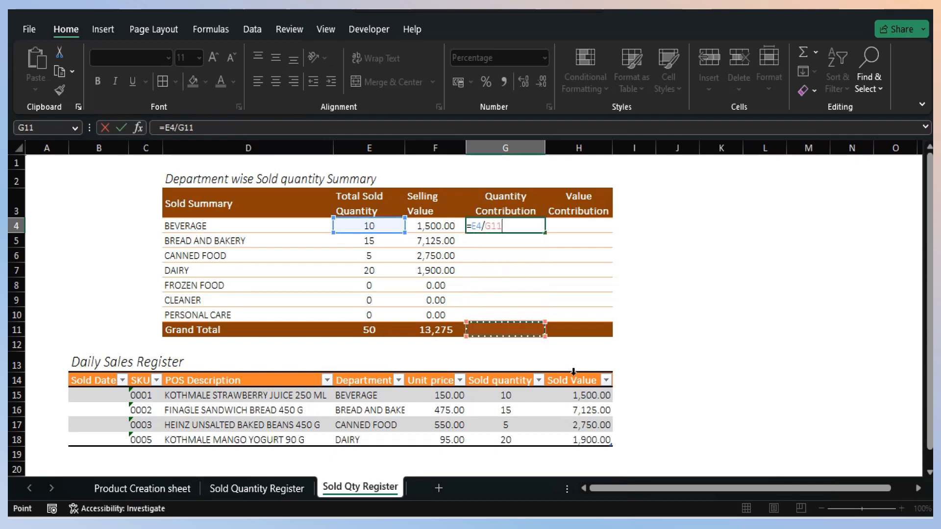
pyautogui.press('Left')
pyautogui.press('Left')
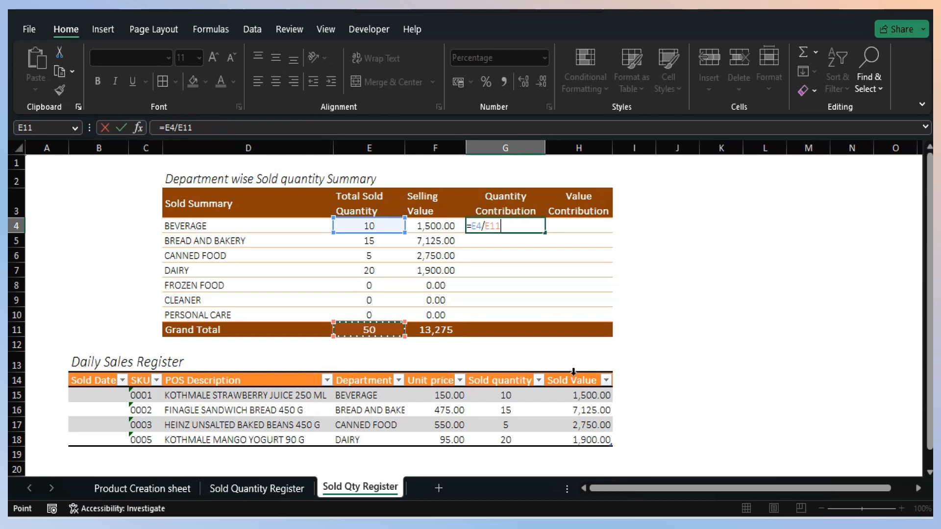
pyautogui.press('F4')
pyautogui.press('Return')
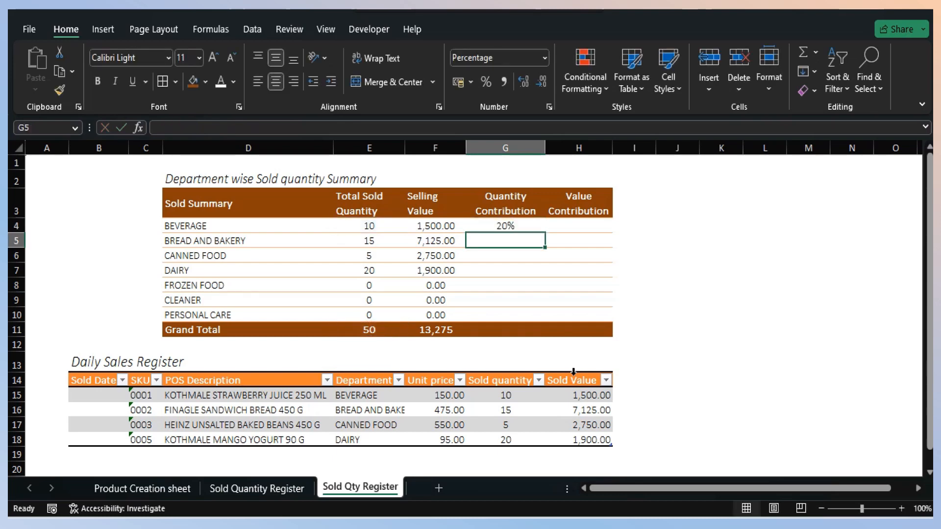
# - Copy the Quantity Contribution formula in G4 down to G10 for the remaining departments
pyautogui.press('Up')
pyautogui.hotkey('ctrl', 'c')
pyautogui.press('Down')
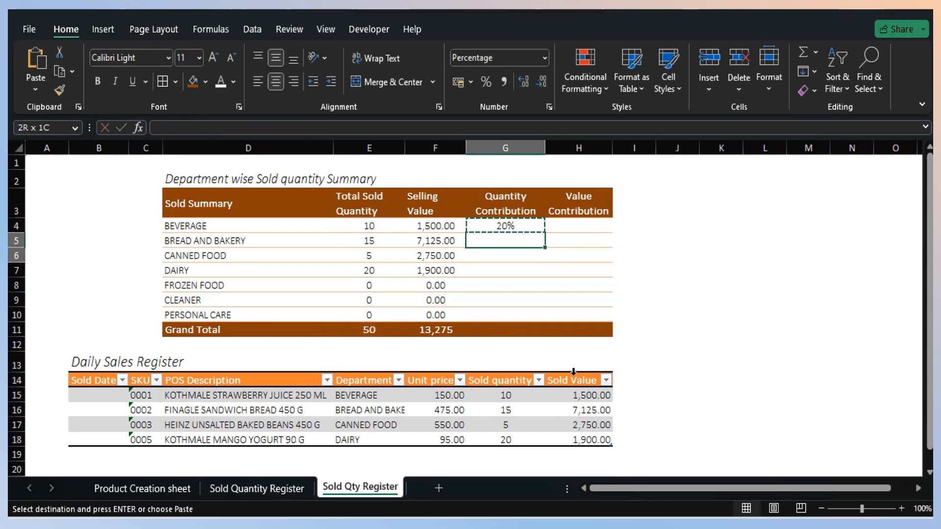
pyautogui.hotkey('shift', 'Down')
pyautogui.hotkey('shift', 'Down')
pyautogui.hotkey('shift', 'Down')
pyautogui.hotkey('shift', 'Down')
pyautogui.hotkey('shift', 'Down')
pyautogui.press('Return')
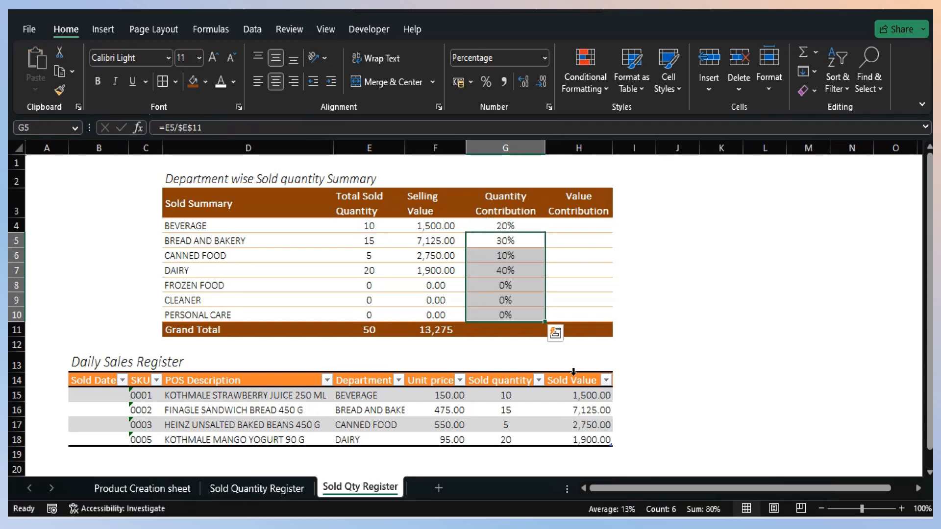
# - Calculate the BEVERAGE Value Contribution in H4 by dividing F4 by an absolute reference to F11
pyautogui.press('Up')
pyautogui.press('Right')
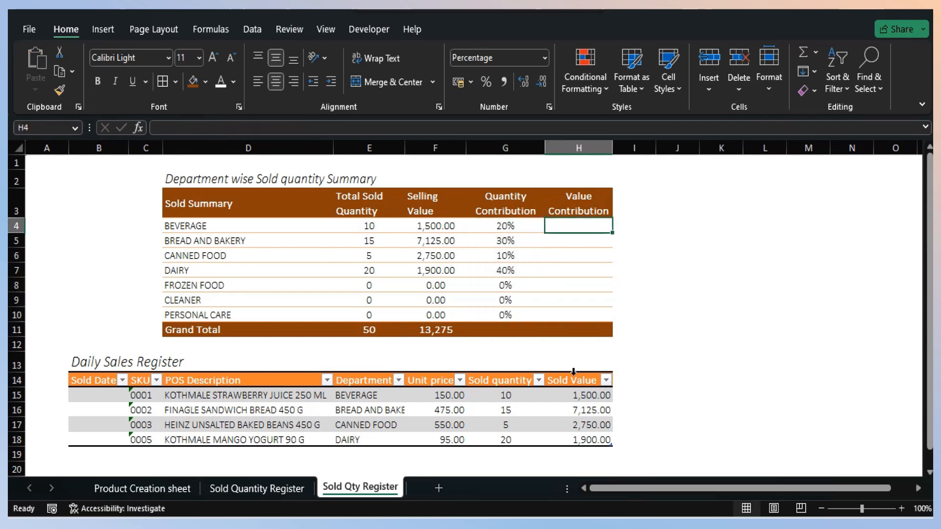
pyautogui.write('=')
pyautogui.press('Left')
pyautogui.press('Left')
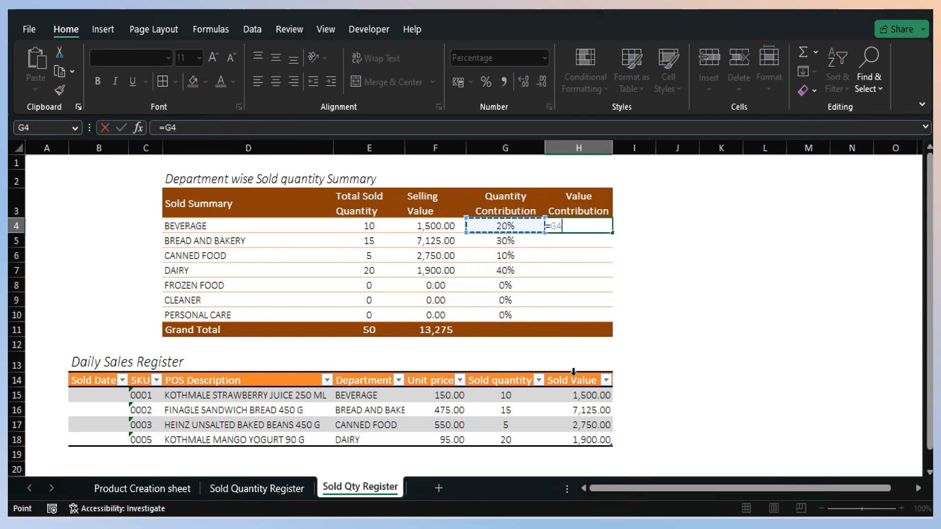
pyautogui.write('/')
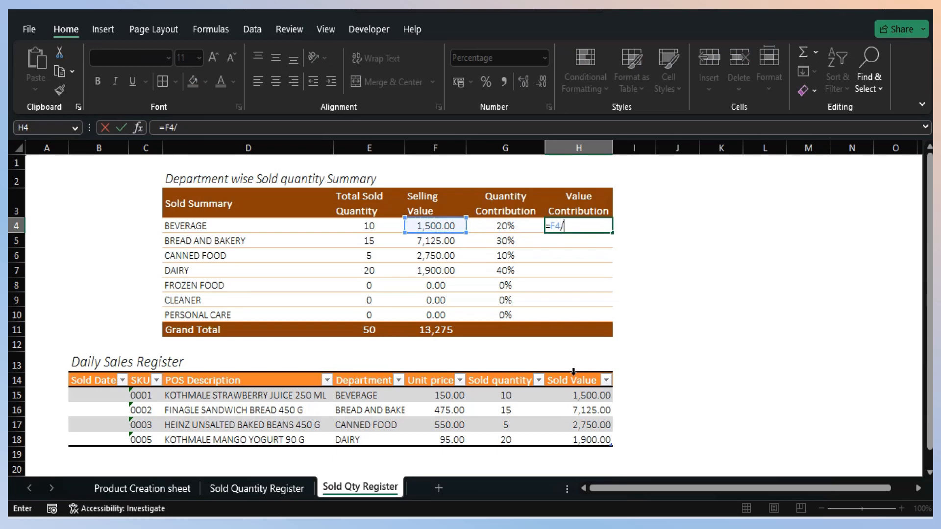
pyautogui.press('Left')
pyautogui.press('Left')
pyautogui.press('Down')
pyautogui.press('Down')
pyautogui.press('Down')
pyautogui.press('Down')
pyautogui.press('Down')
pyautogui.press('Down')
pyautogui.press('Down')
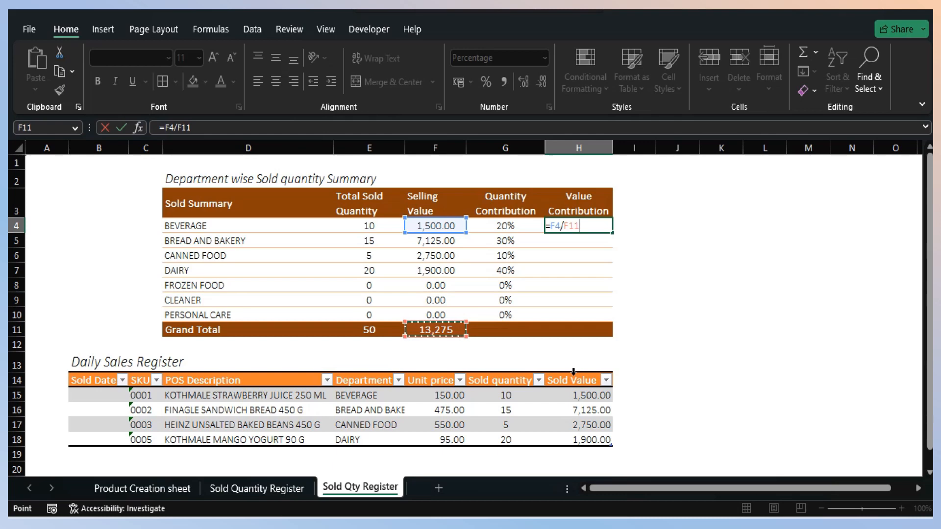
pyautogui.press('F4')
pyautogui.press('Return')
# - Copy the Value Contribution formula in H4 down to H10 for the remaining departments
pyautogui.press('Up')
pyautogui.hotkey('ctrl', 'space')
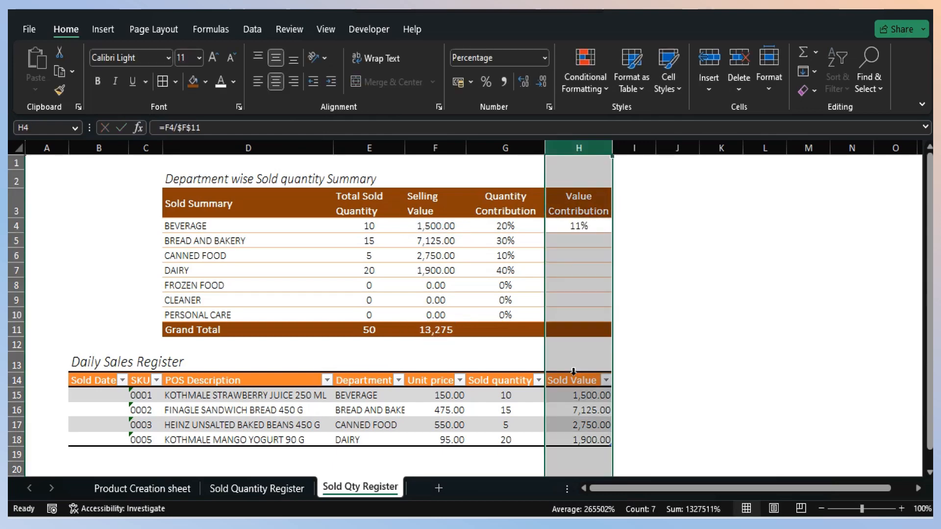
pyautogui.press('Down')
pyautogui.press('Up')
pyautogui.hotkey('ctrl', 'c')
pyautogui.press('Down')
pyautogui.hotkey('shift', 'Down')
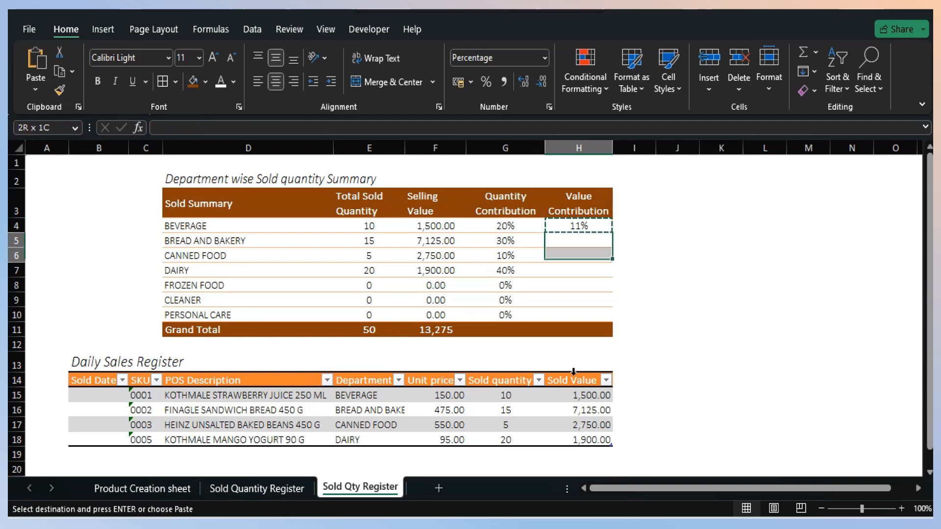
pyautogui.hotkey('shift', 'Down')
pyautogui.hotkey('shift', 'Down')
pyautogui.hotkey('shift', 'Down')
pyautogui.hotkey('shift', 'Down')
pyautogui.press('Return')
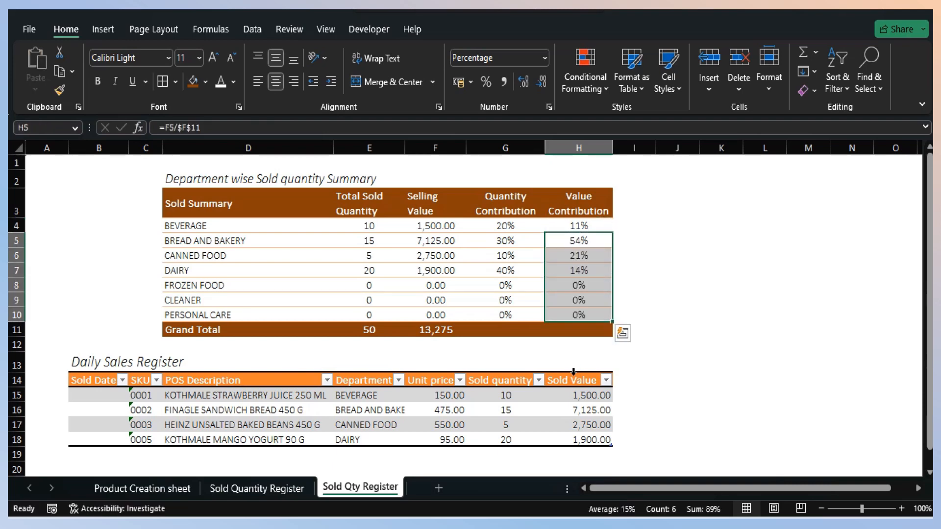
# - Apply the directional icon set with three coloured arrows to the Quantity Contribution percentages in G4:G10 as conditional formatting
pyautogui.press('Up')
pyautogui.press('Left')
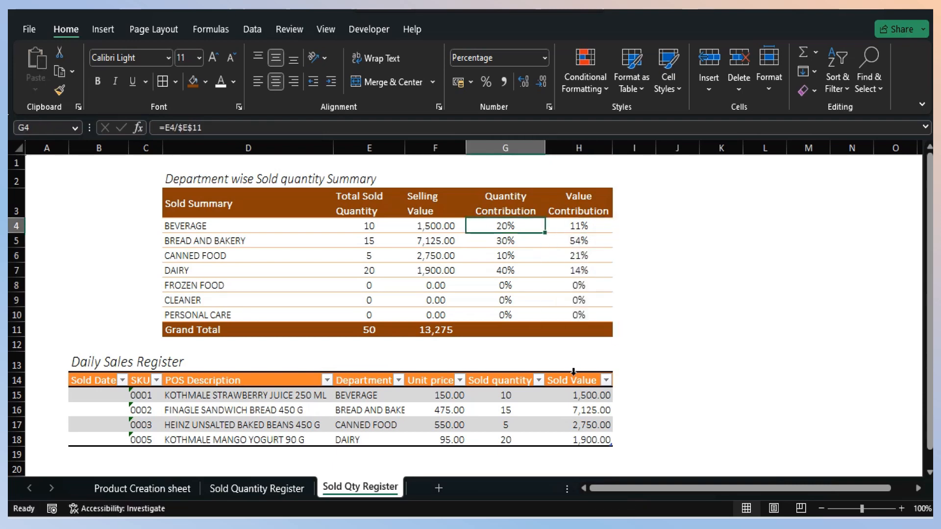
pyautogui.hotkey('shift', 'Down')
pyautogui.hotkey('shift', 'Down')
pyautogui.hotkey('shift', 'Down')
pyautogui.hotkey('shift', 'Down')
pyautogui.hotkey('shift', 'Down')
pyautogui.hotkey('shift', 'Down')
pyautogui.hotkey('ctrl', 'd')
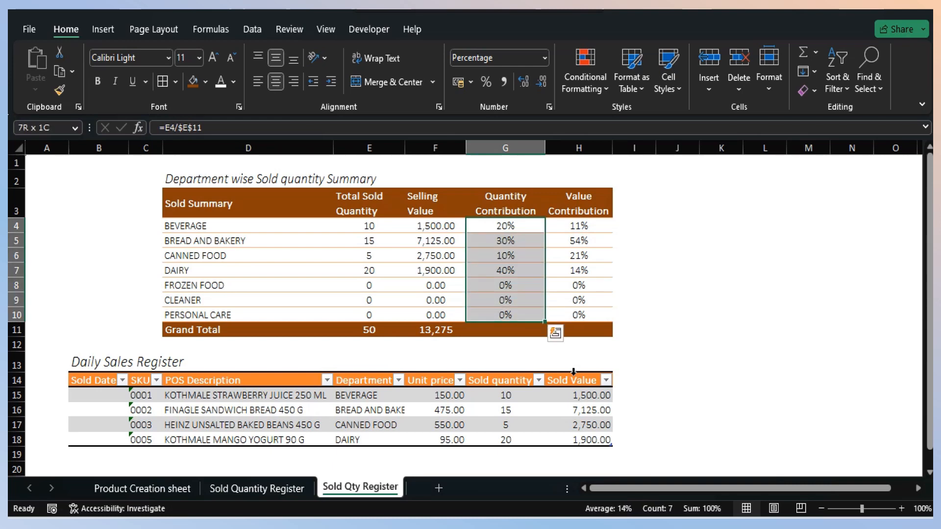
pyautogui.click(601, 78)
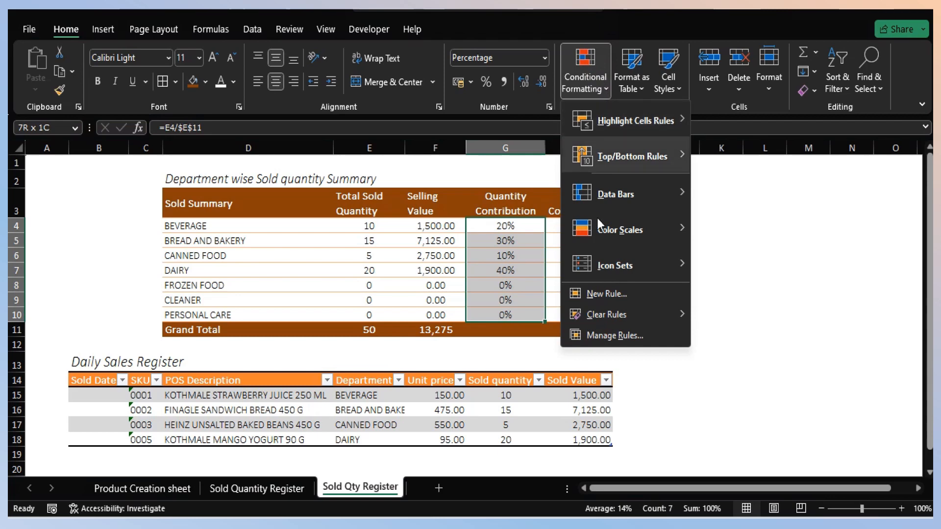
pyautogui.moveTo(601, 264)
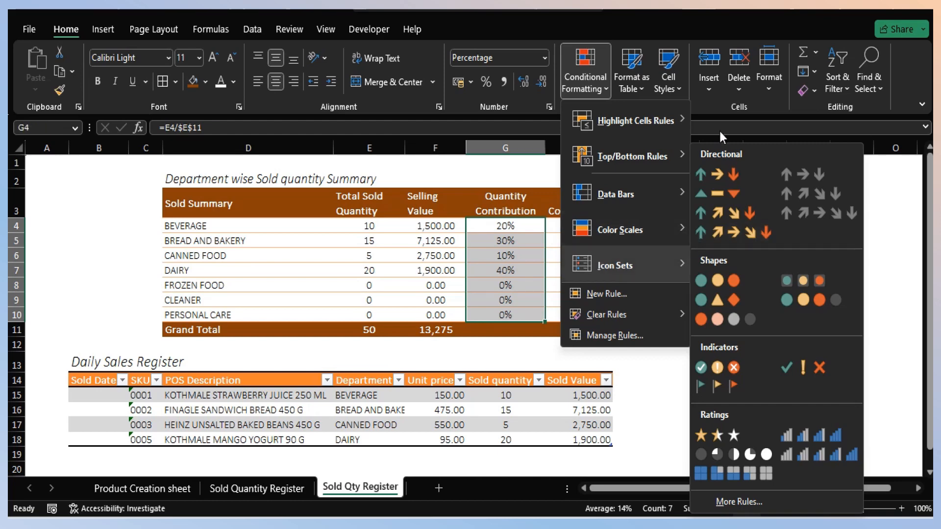
pyautogui.click(723, 173)
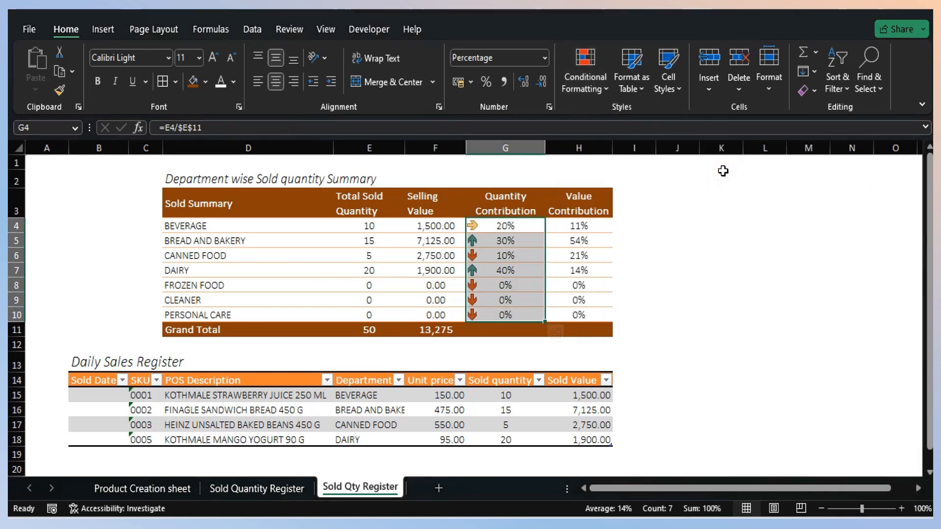
# - Add the same three coloured arrows icon set to the Value Contribution percentages in H4:H10
pyautogui.press('Right')
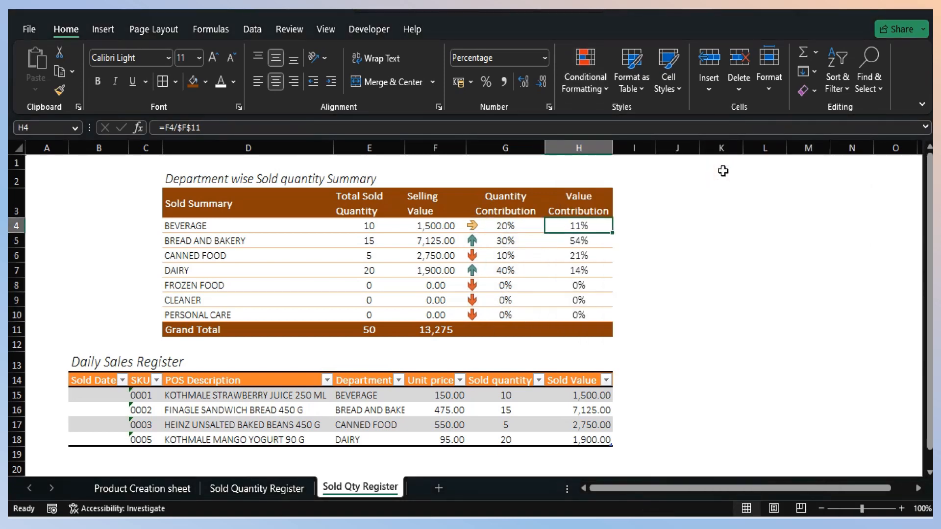
pyautogui.hotkey('shift', 'Down')
pyautogui.hotkey('shift', 'Down')
pyautogui.hotkey('shift', 'Down')
pyautogui.hotkey('shift', 'Down')
pyautogui.hotkey('shift', 'Down')
pyautogui.hotkey('shift', 'Down')
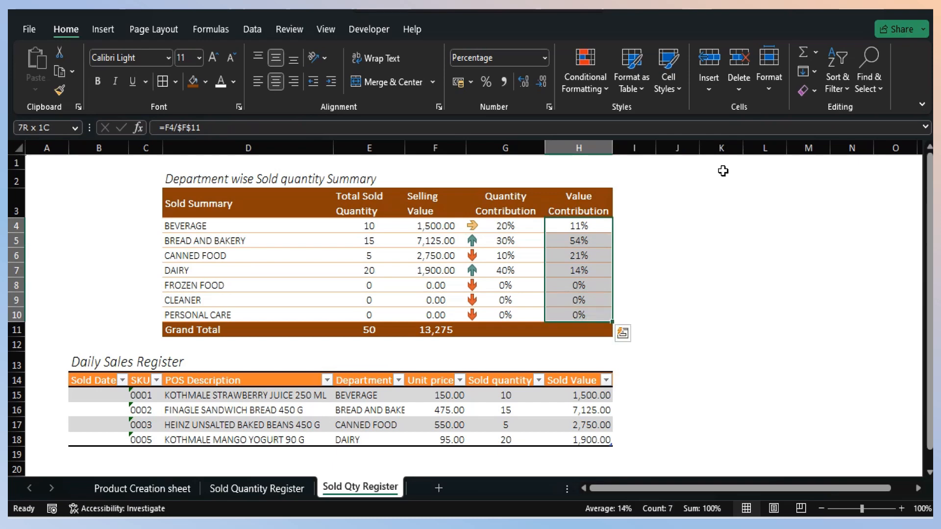
pyautogui.click(590, 87)
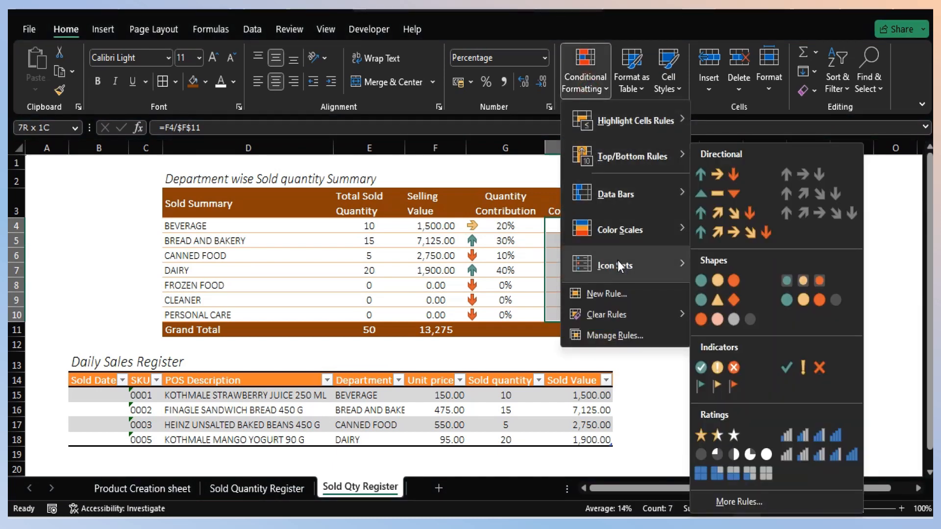
pyautogui.click(722, 178)
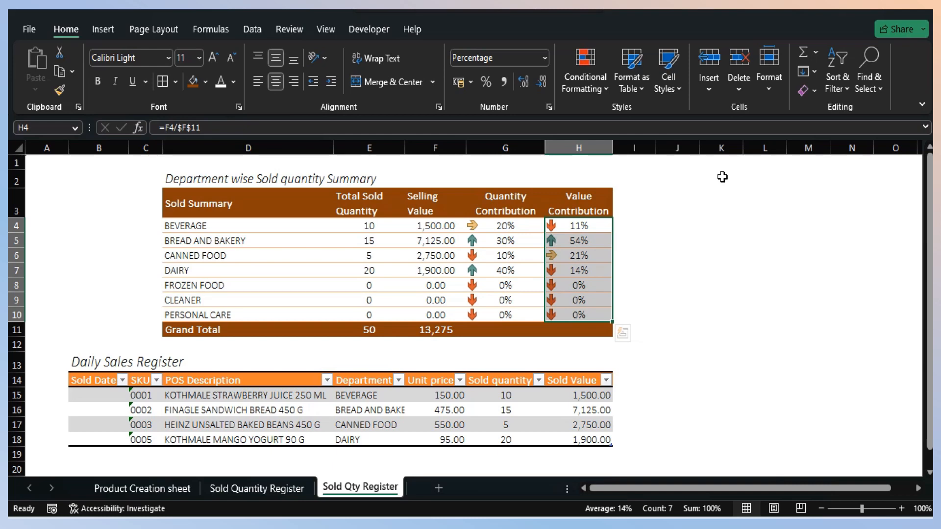
pyautogui.press('Down')
pyautogui.press('Left')
pyautogui.press('Left')
pyautogui.press('Left')
pyautogui.press('Left')
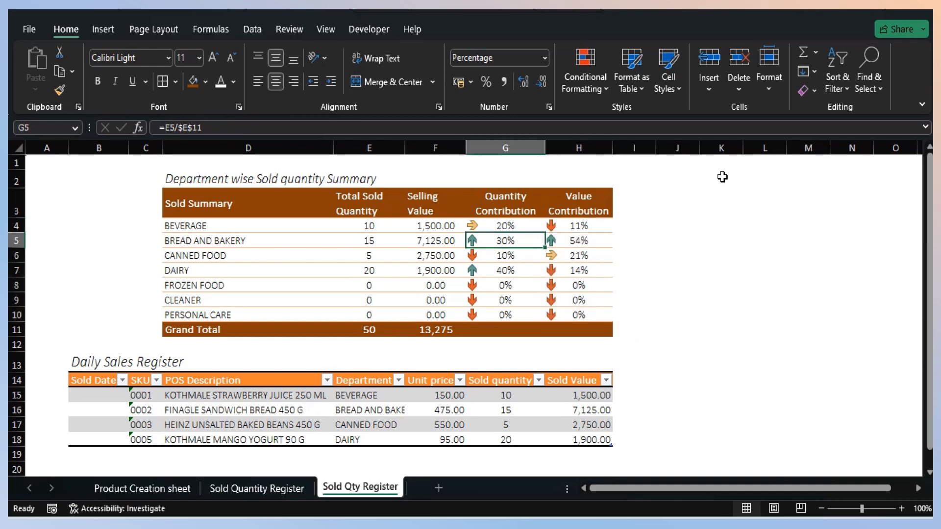
pyautogui.press('Right')
pyautogui.press('Right')
pyautogui.press('Right')
pyautogui.press('Right')
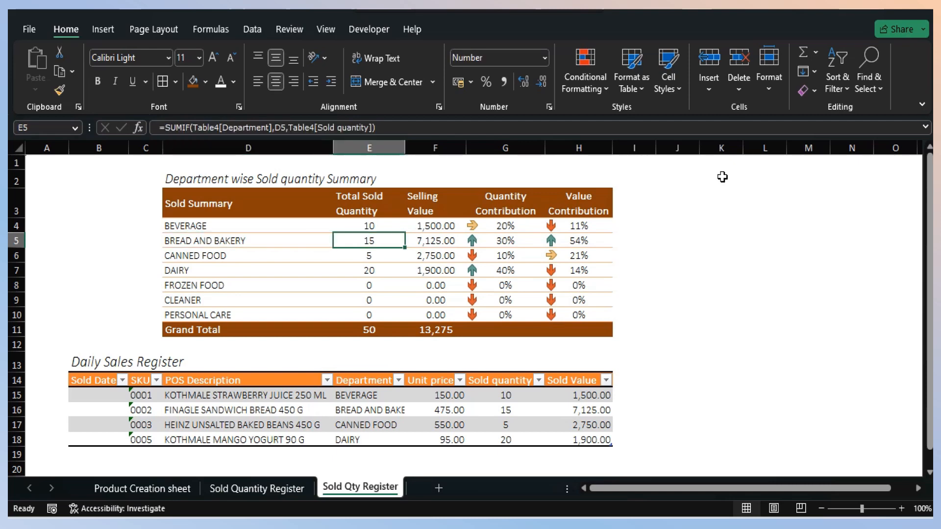